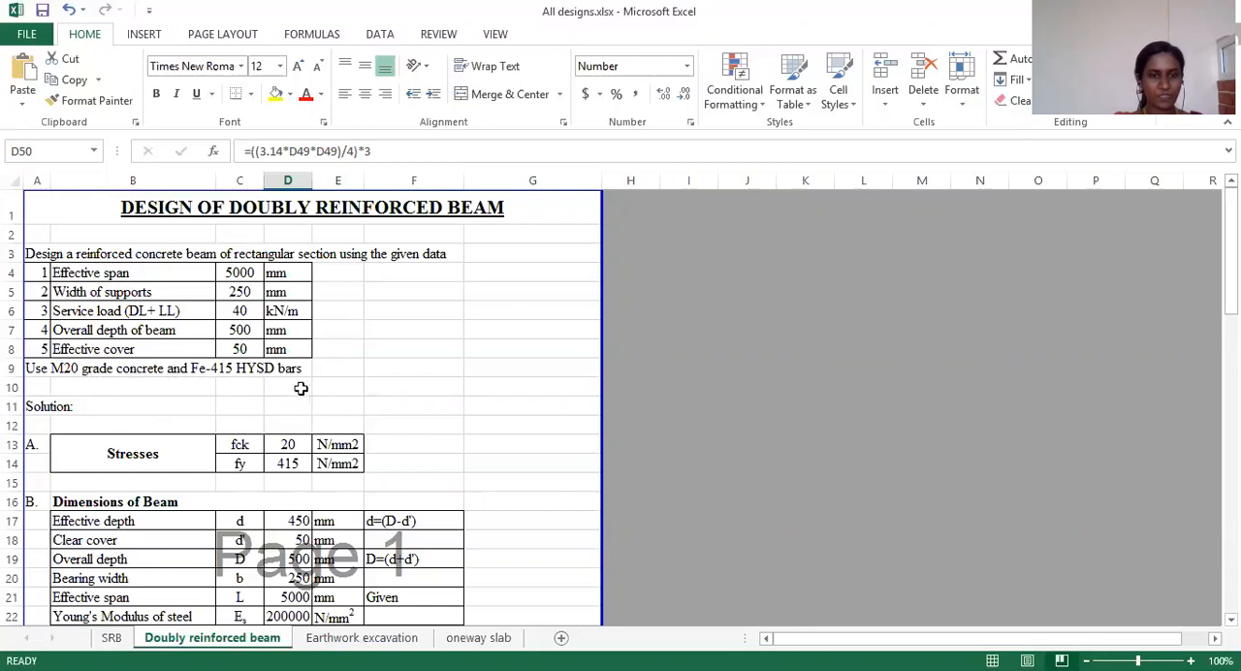
Step: Review the given beam data, the stresses and the beam dimensions table on the Doubly reinforced beam sheet
scroll(156, 377, "down", 1)
scroll(155, 373, "up", 1)
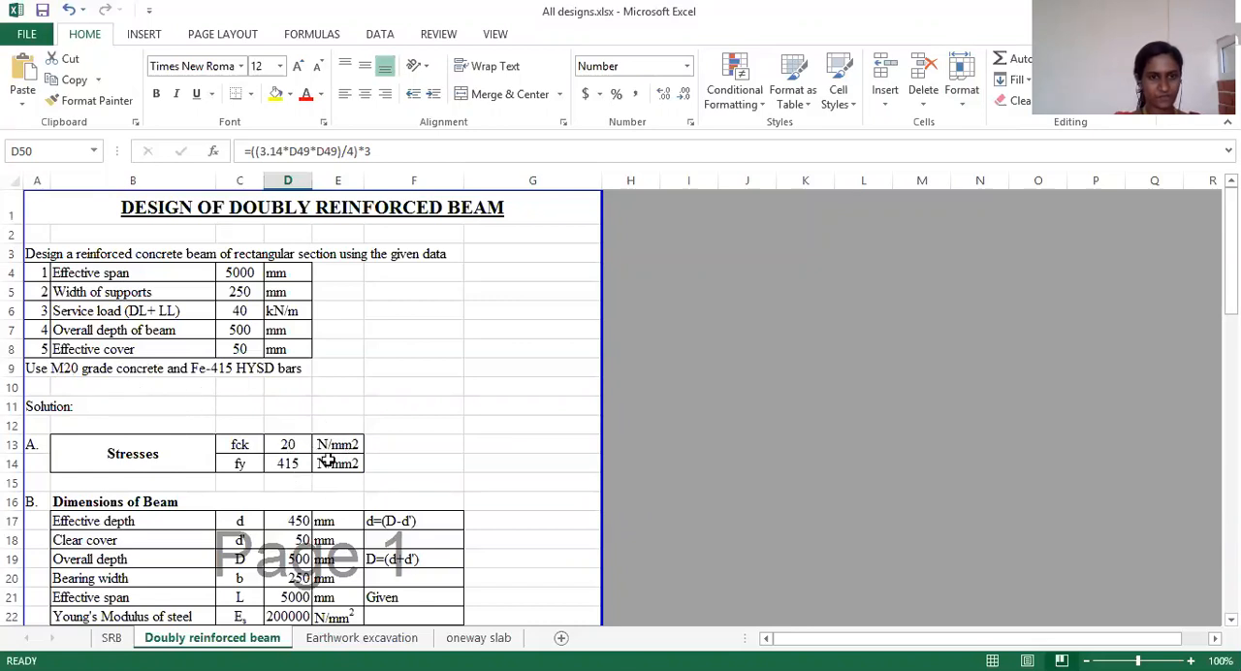
scroll(225, 473, "down", 3)
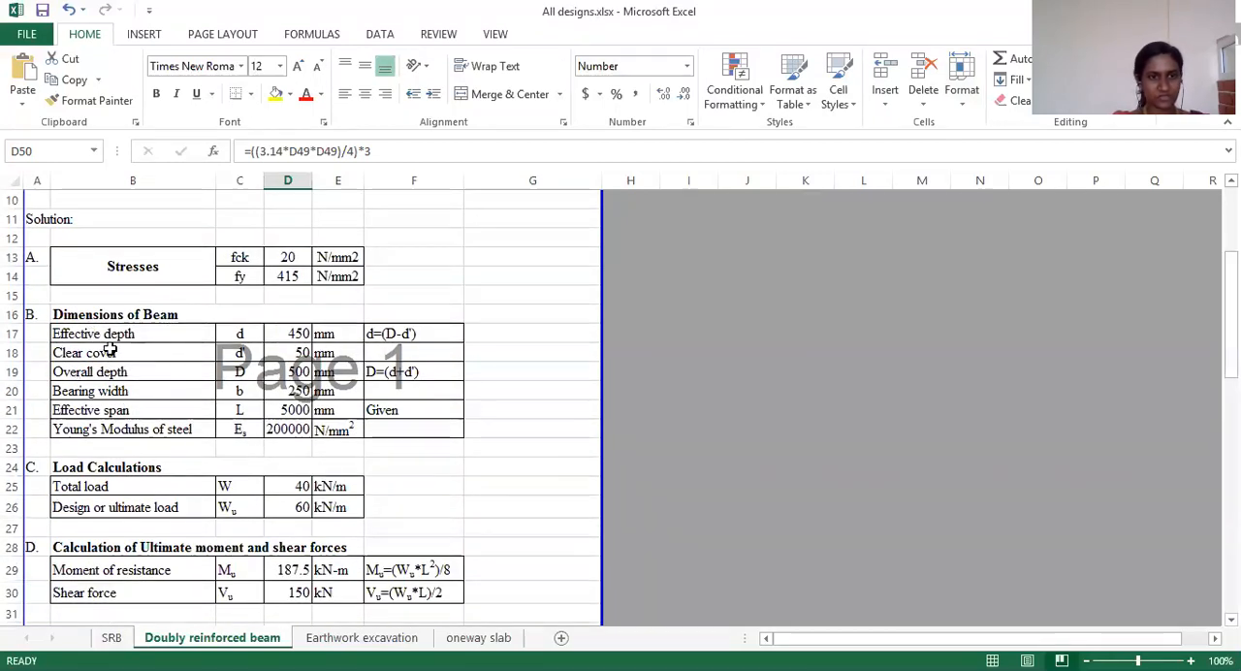
scroll(107, 351, "up", 3)
scroll(103, 363, "down", 2)
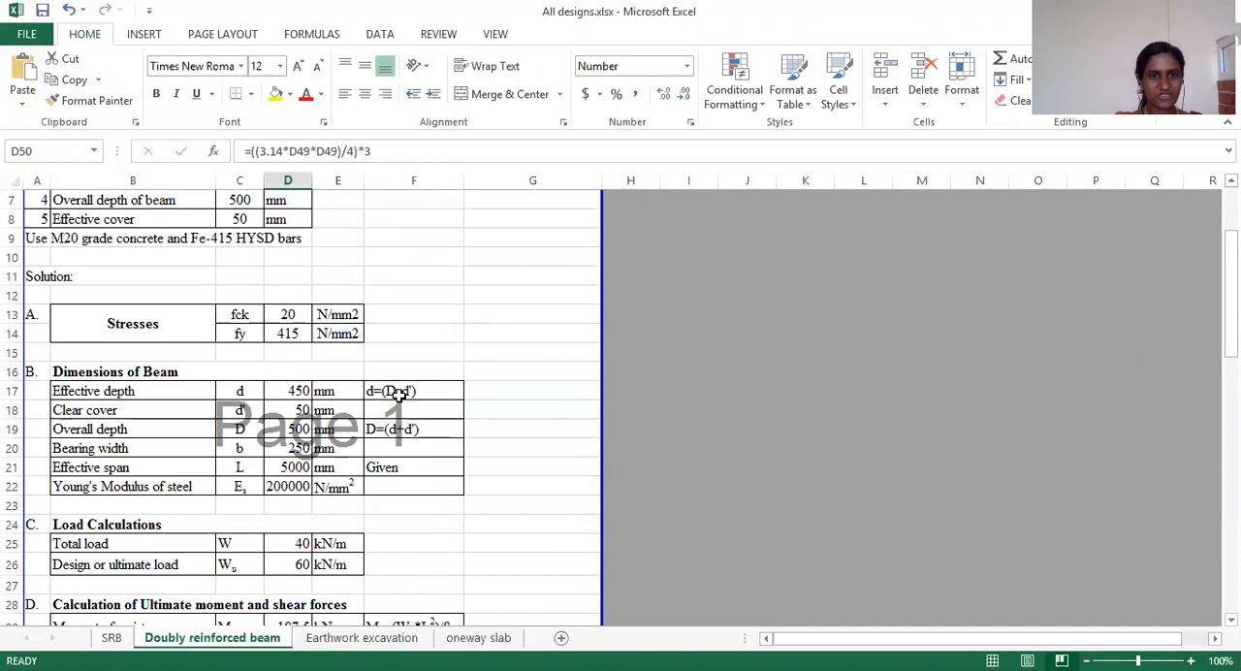
Step: Inspect the effective depth formula in cell D17 and the input cells it refers to
left_click(290, 391)
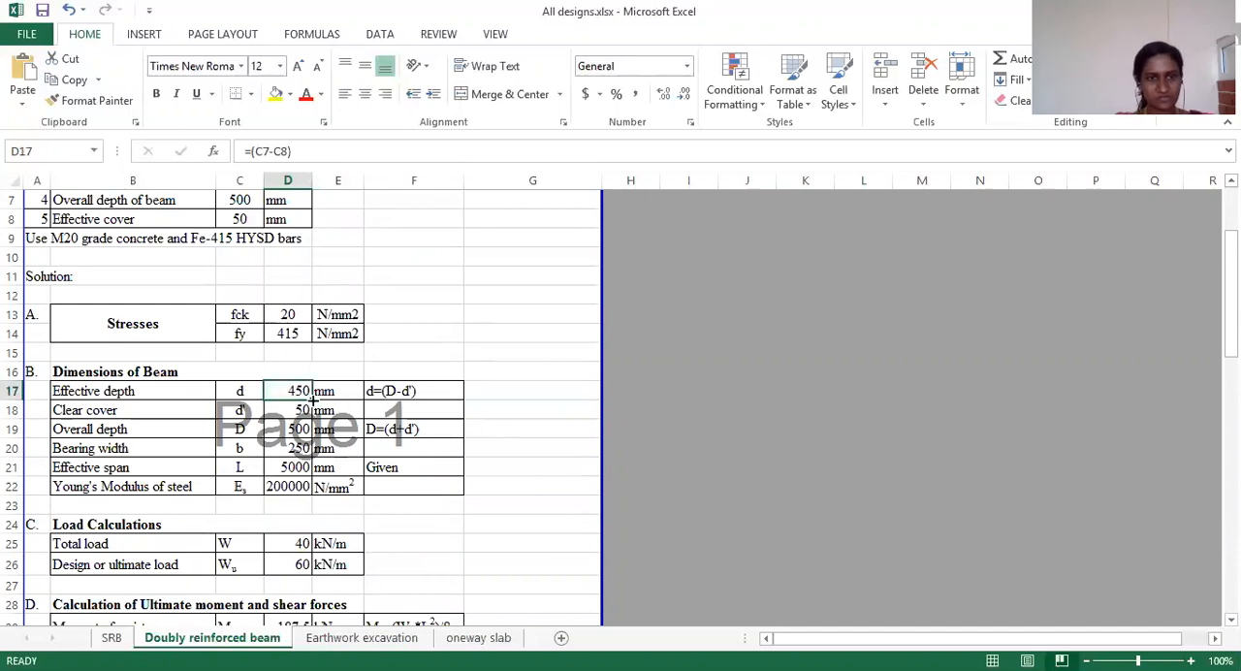
double_click(294, 391)
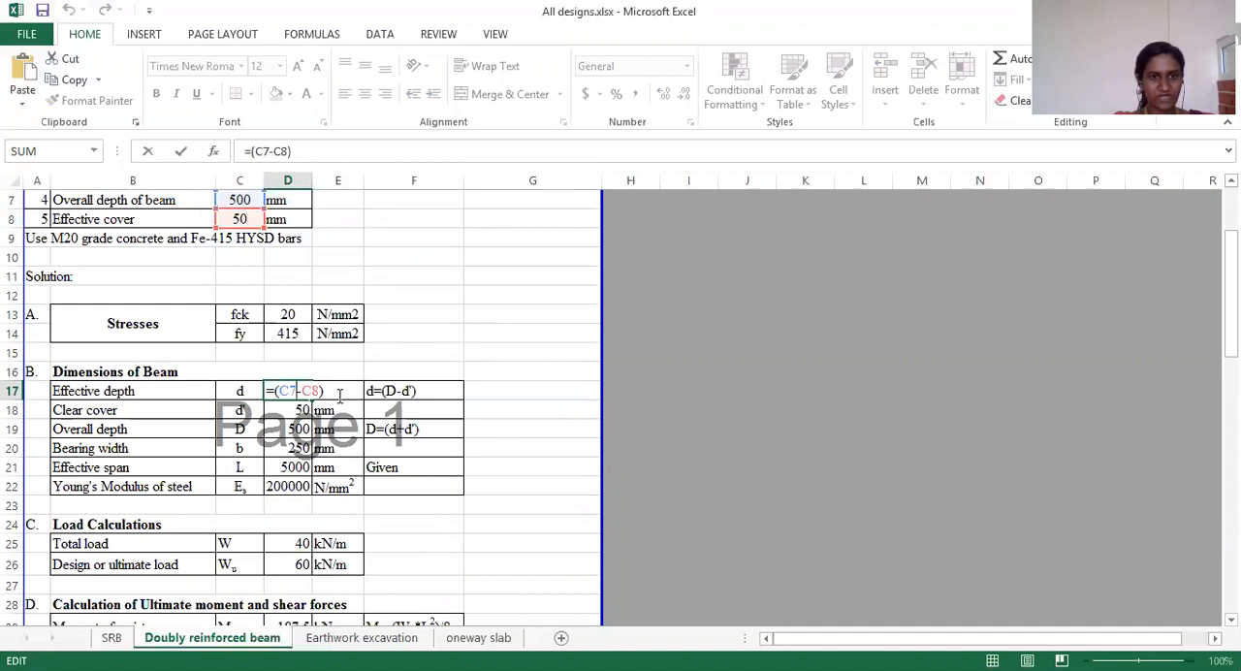
key("ctrl+Return")
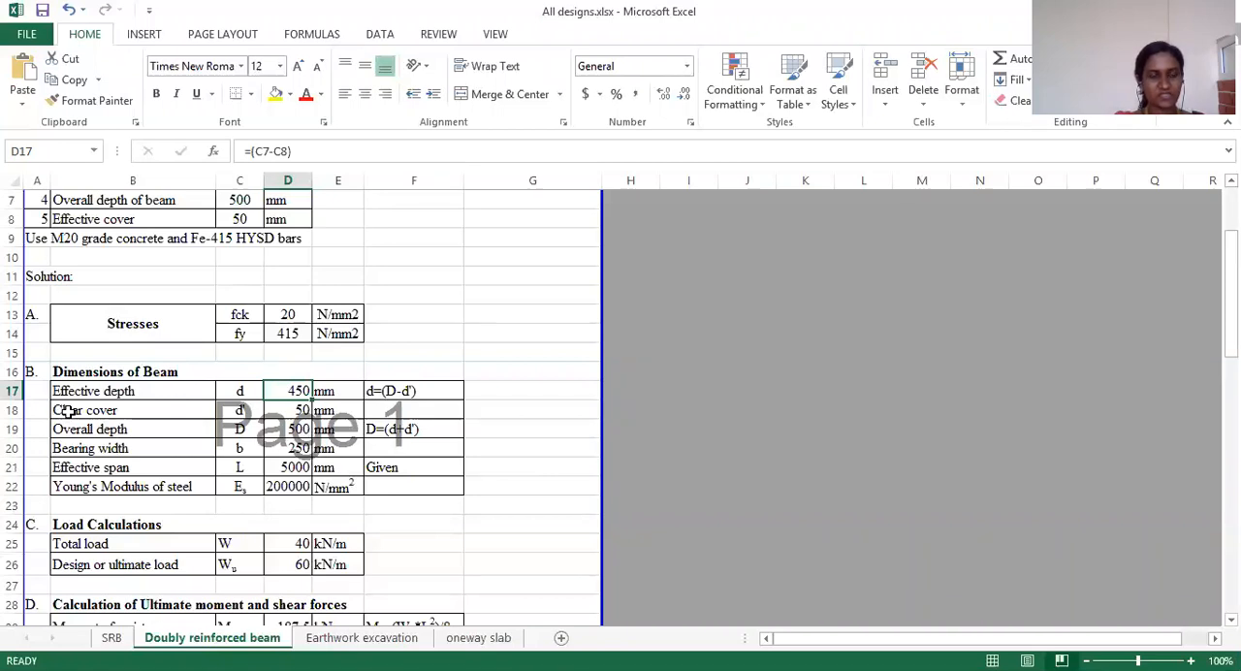
Step: Check the clear cover, overall depth, bearing width, effective span and Young's modulus entries in the Dimensions of Beam table
left_click(300, 410)
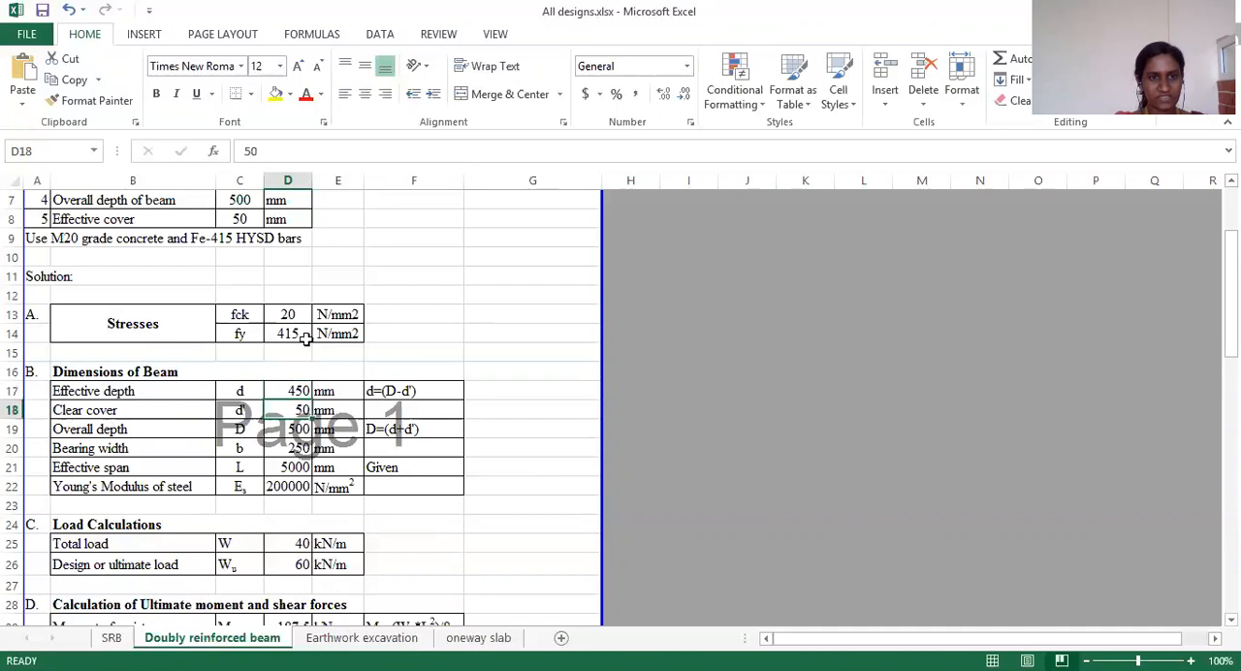
left_click(240, 428)
left_click(299, 430)
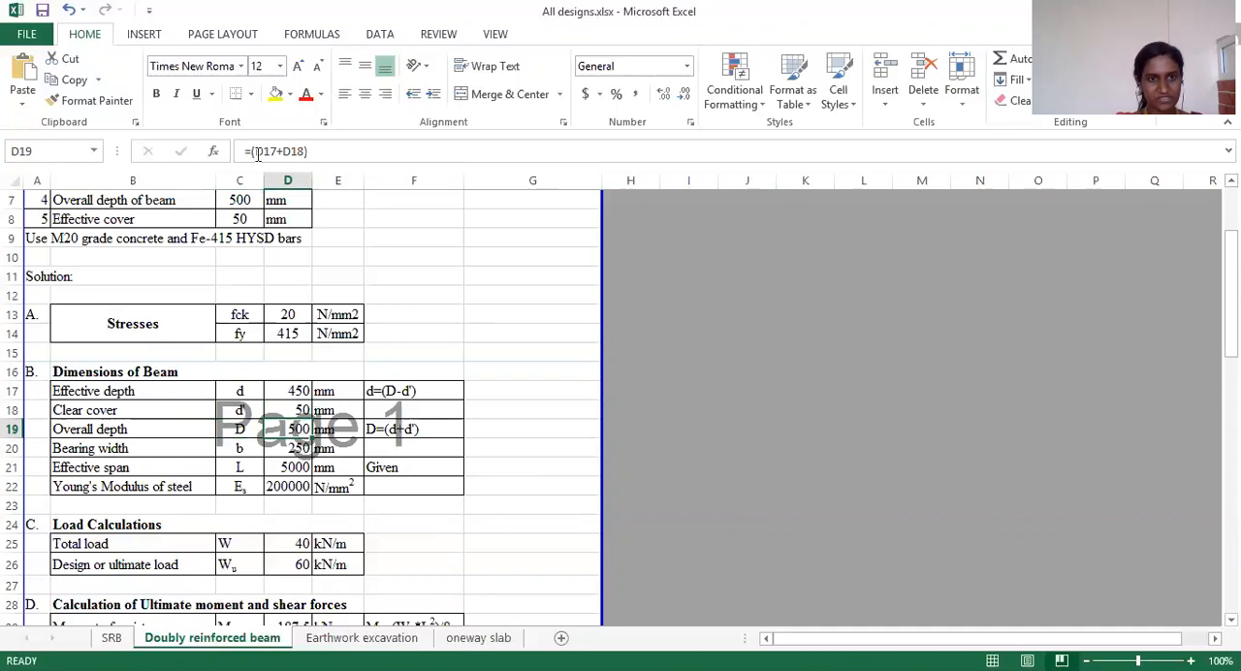
left_click(283, 450)
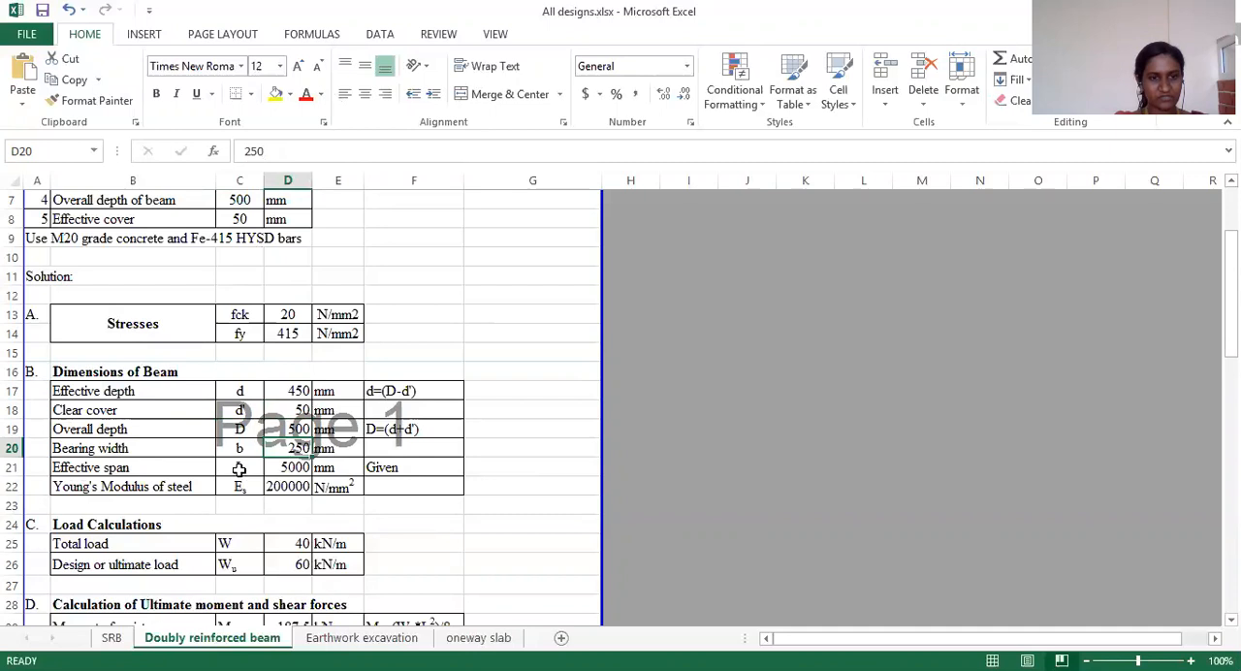
left_click(289, 471)
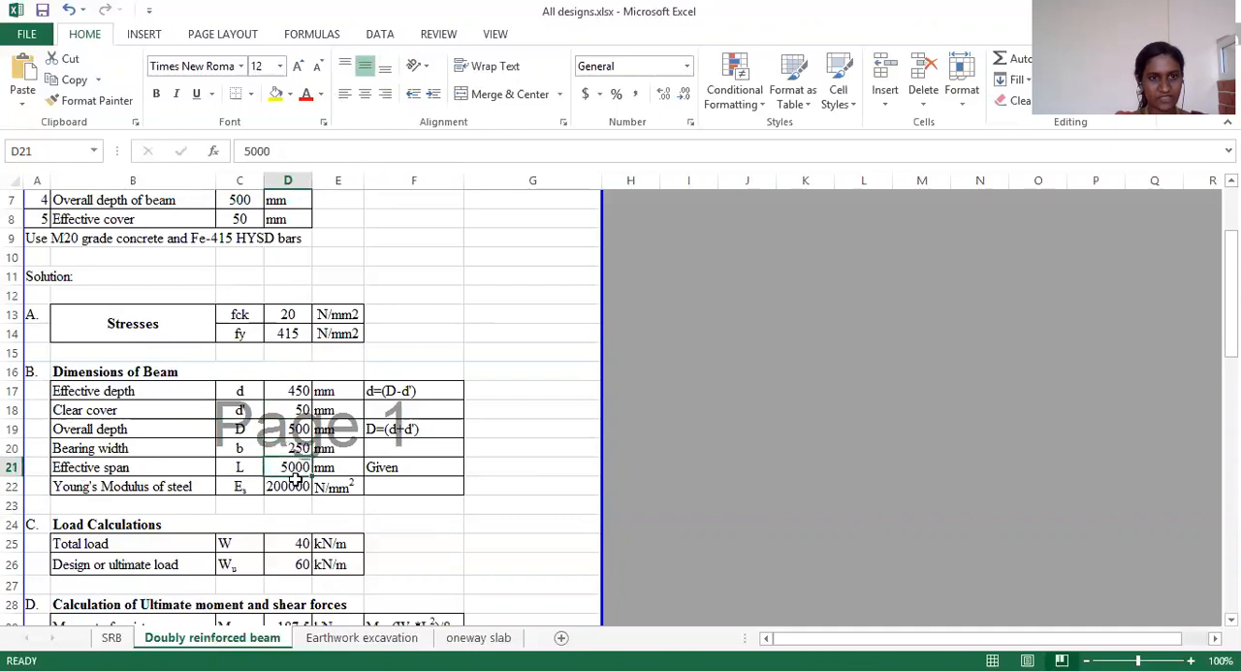
left_click(98, 495)
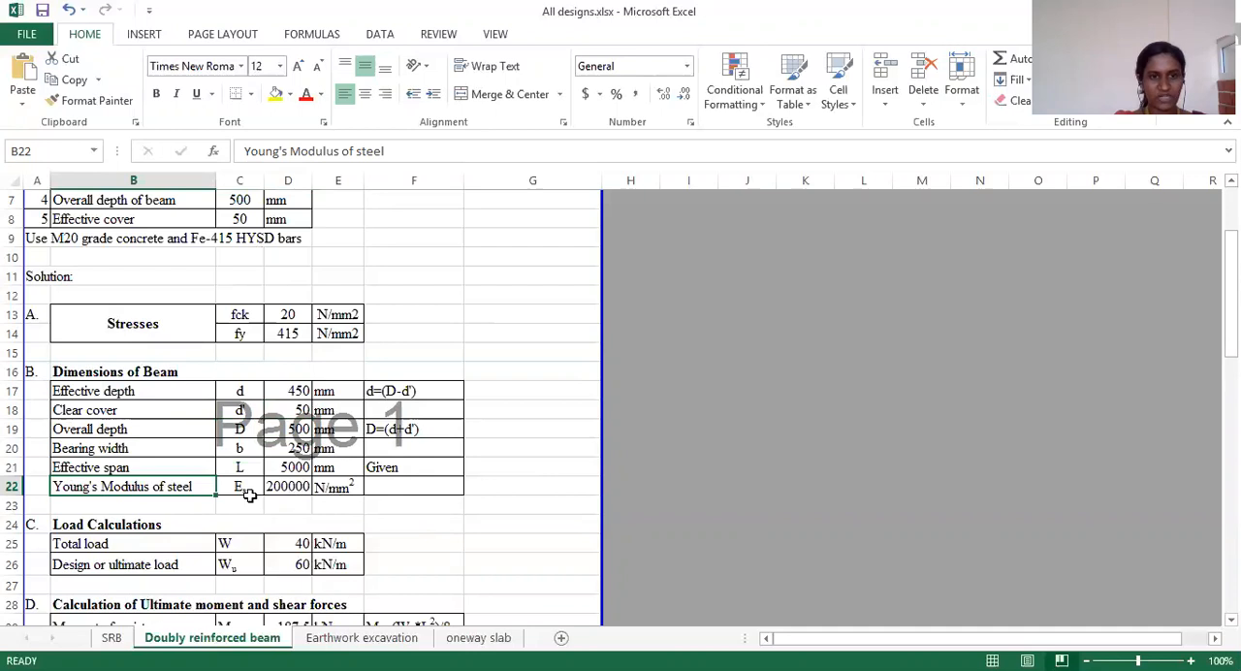
Step: Compare the given service load with the Load Calculations table and inspect the design load formula in cell D26
scroll(243, 487, "down", 1)
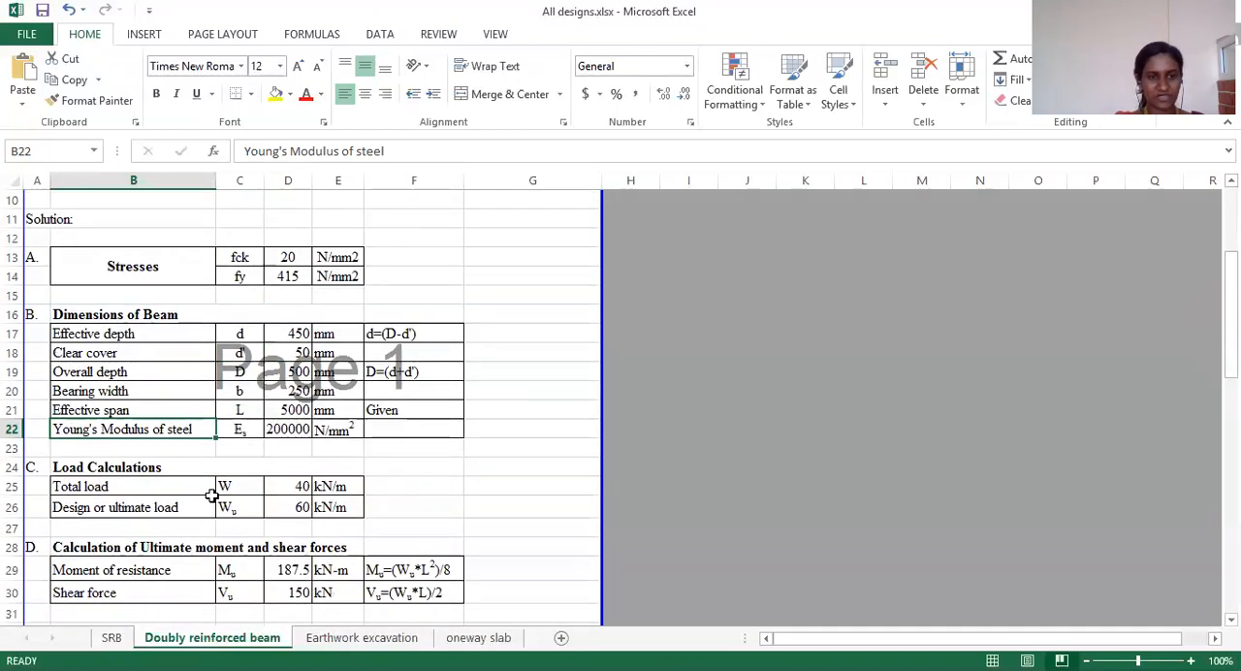
scroll(207, 490, "up", 2)
scroll(207, 489, "up", 1)
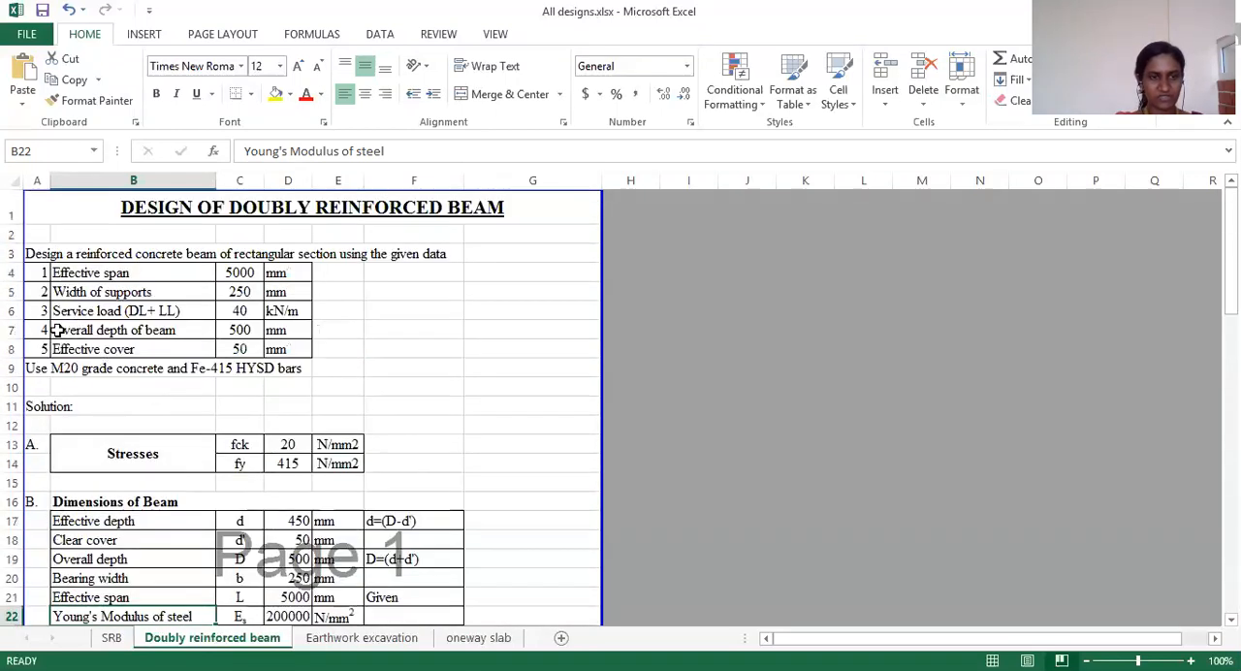
scroll(270, 376, "down", 2)
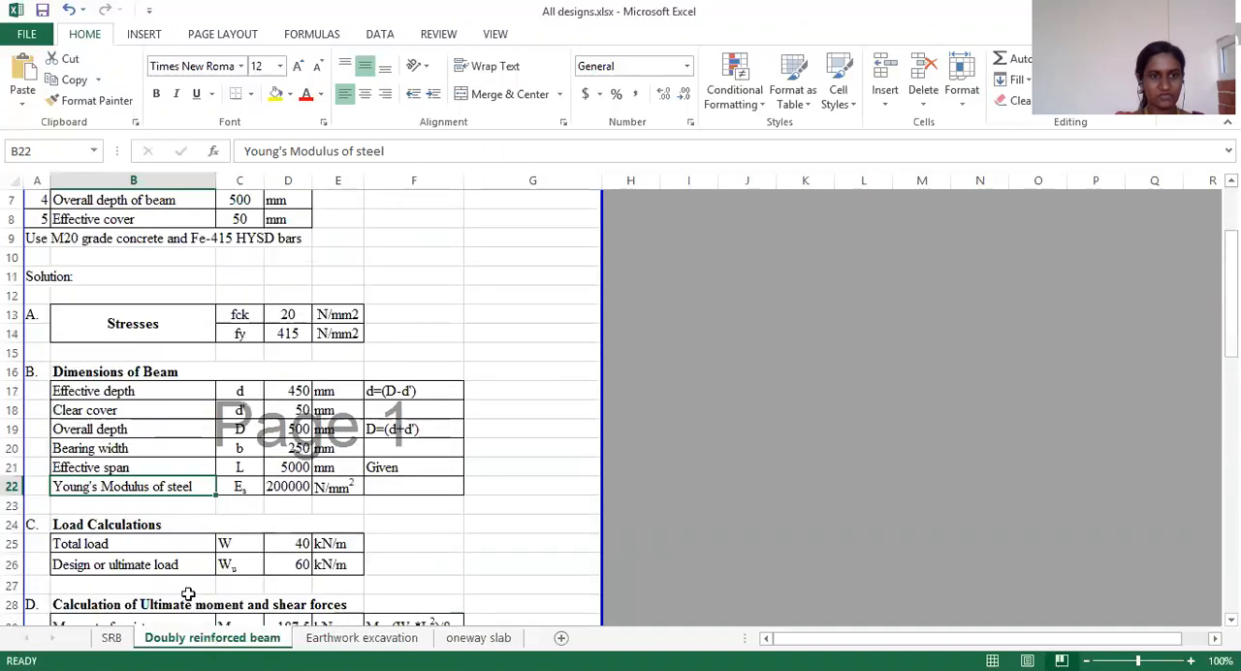
scroll(175, 548, "down", 1)
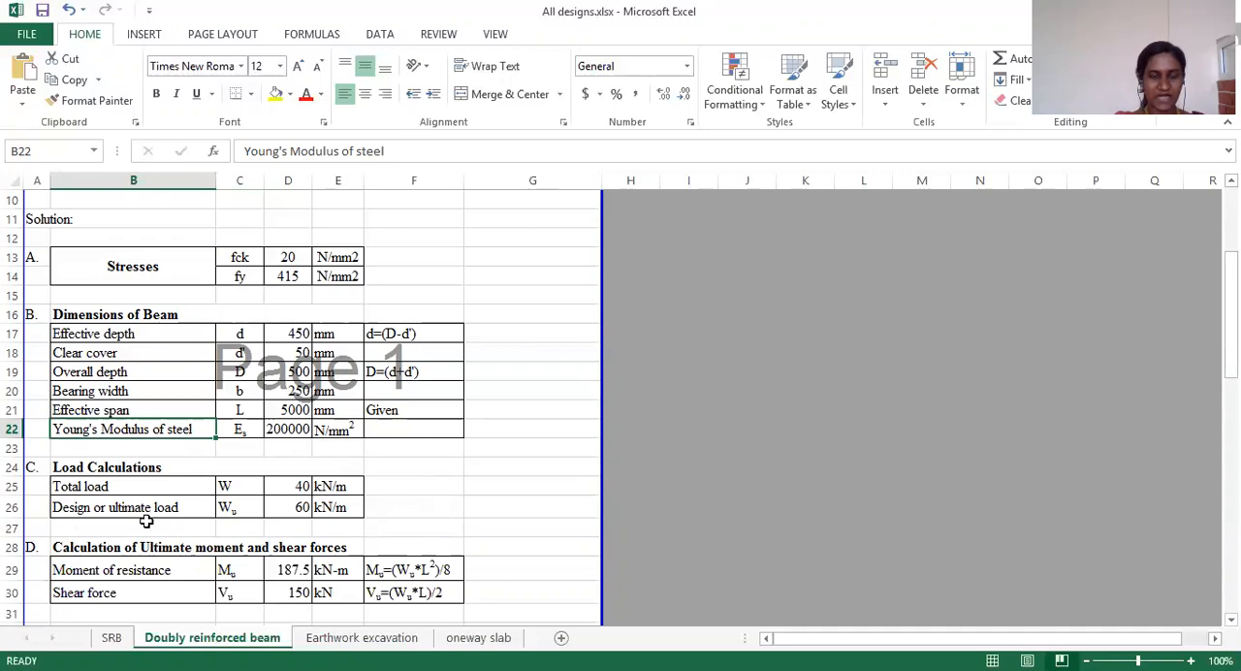
left_click(290, 506)
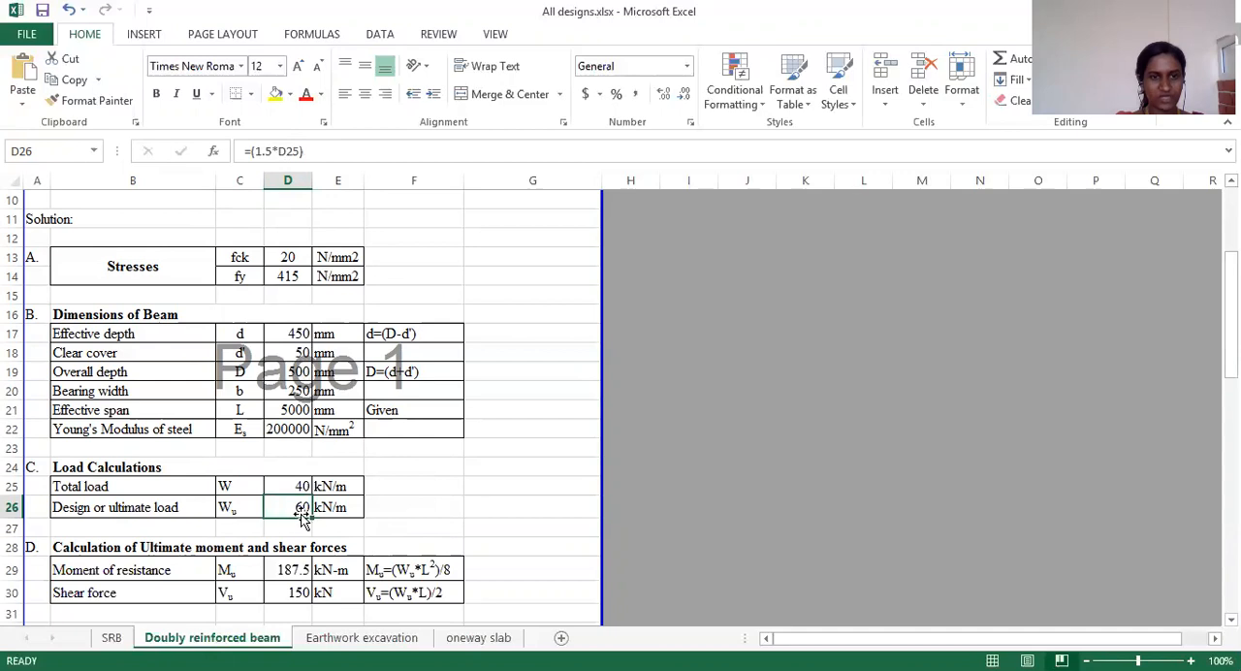
Step: Inspect the moment of resistance formula in cell D29 and the load and span cells it references
scroll(293, 521, "down", 1)
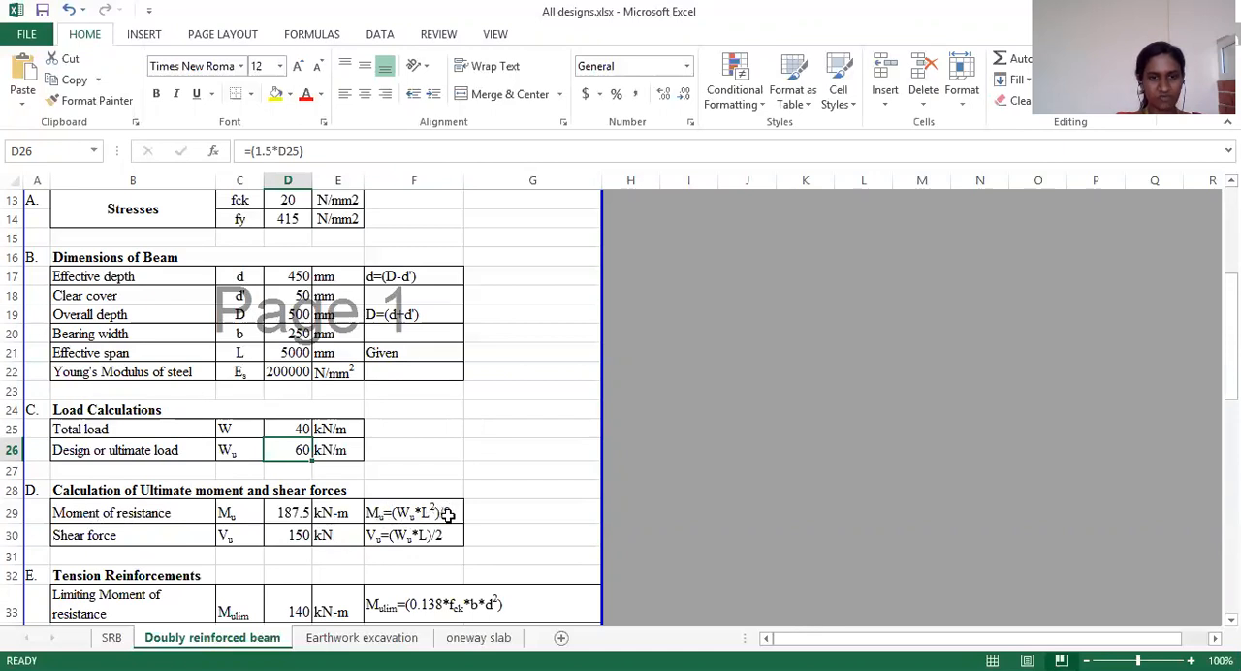
double_click(294, 512)
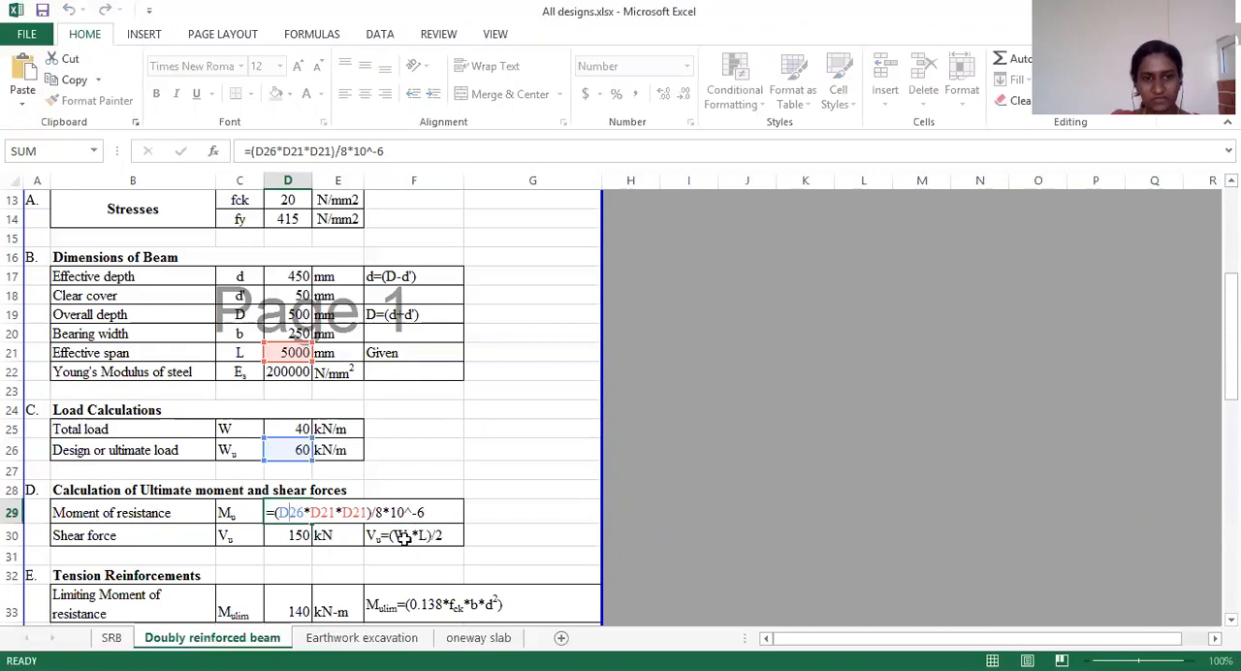
key("Escape")
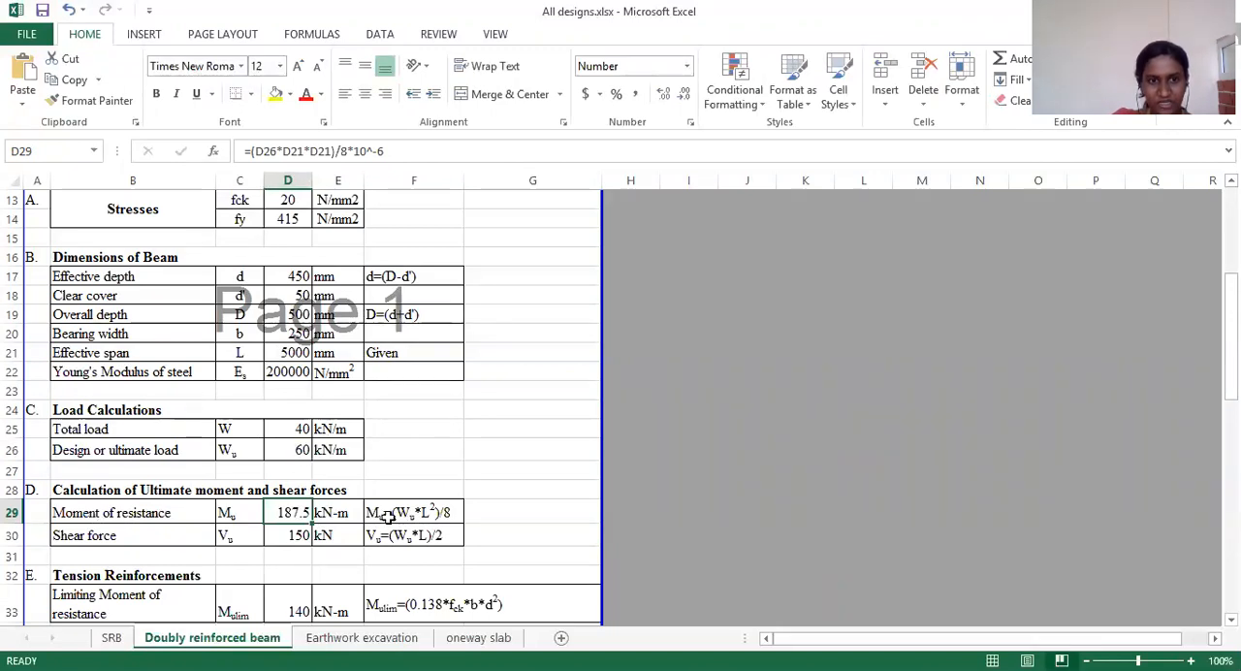
scroll(287, 452, "up", 1)
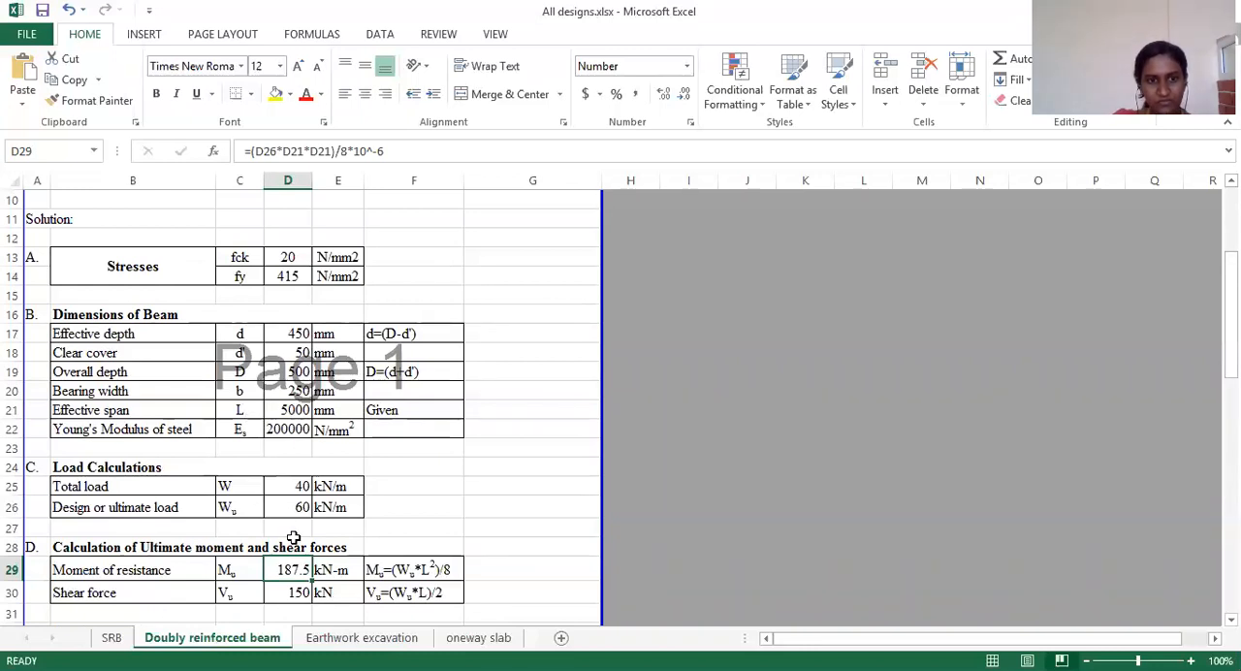
double_click(287, 574)
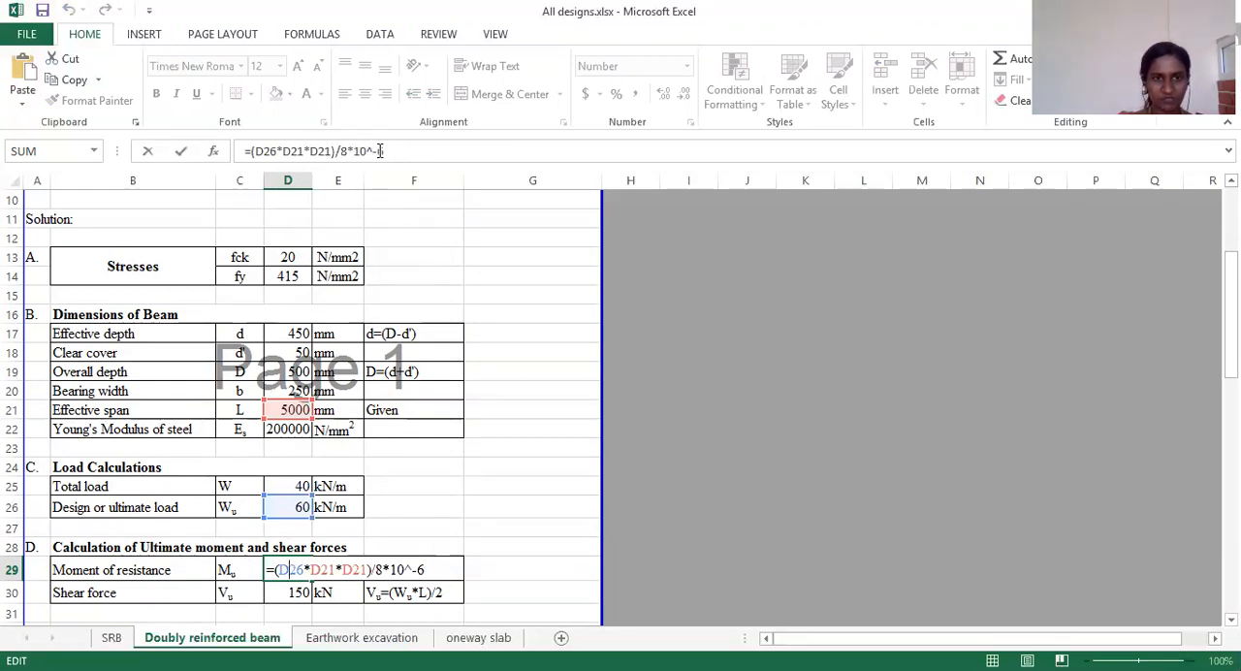
scroll(313, 488, "down", 1)
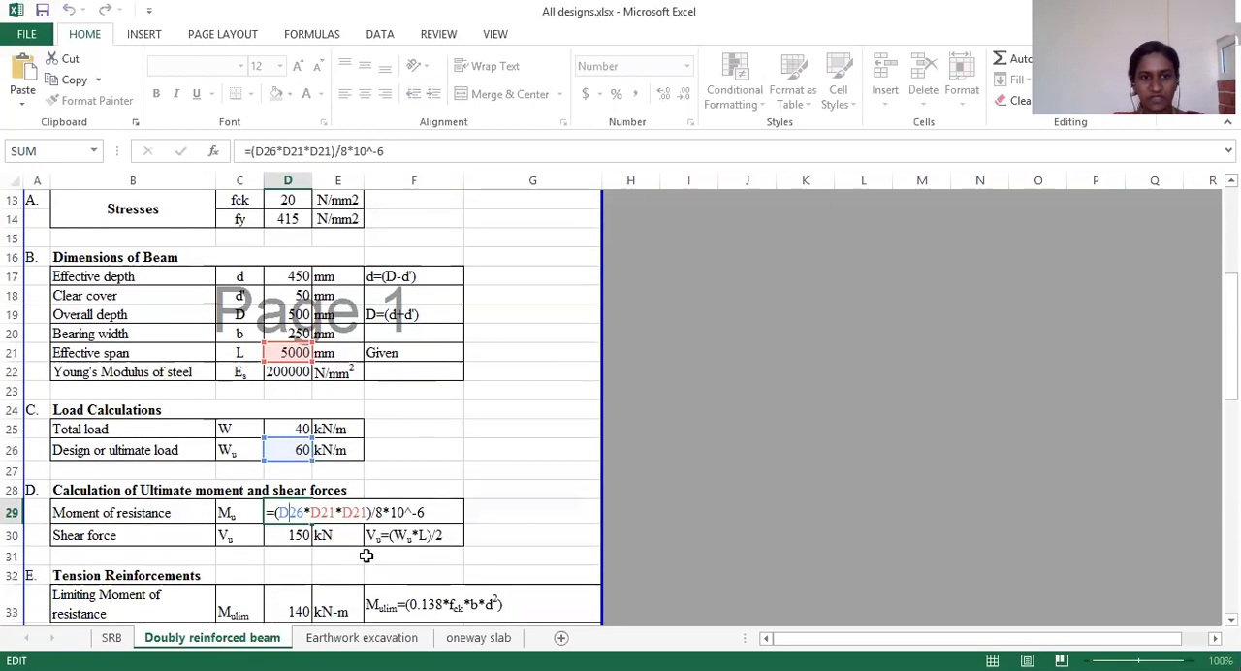
key("ctrl+Return")
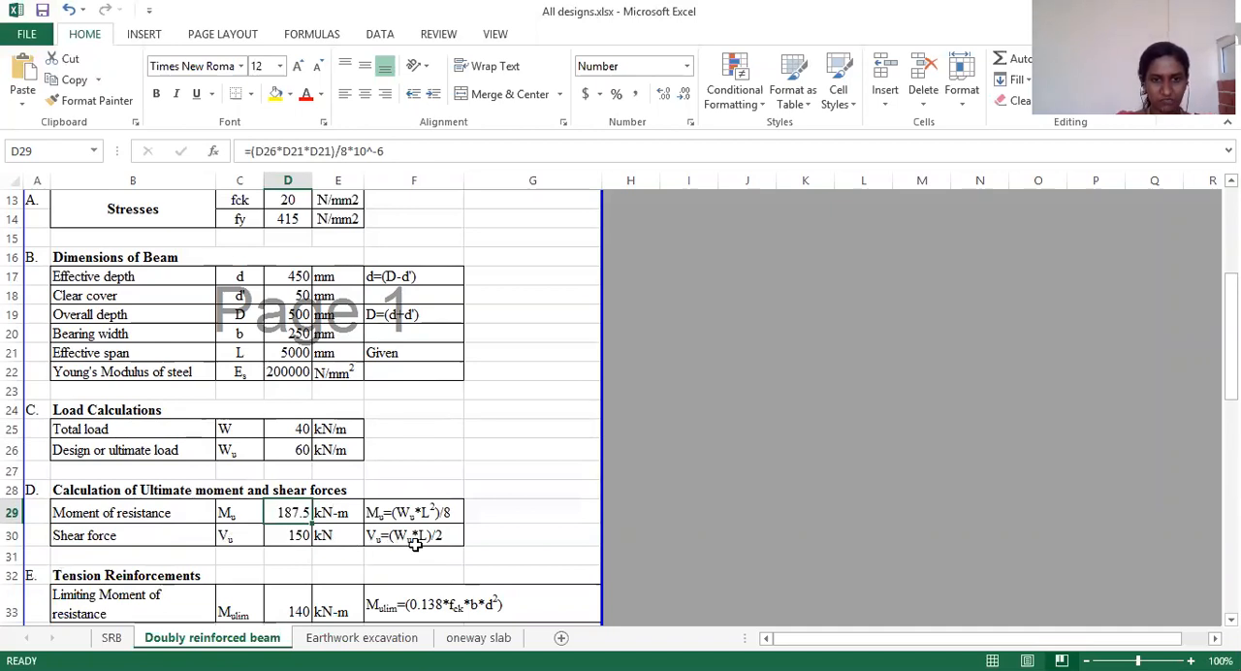
Step: Inspect the shear force formula in cell D30 and its referenced cells
left_click(291, 535)
double_click(291, 535)
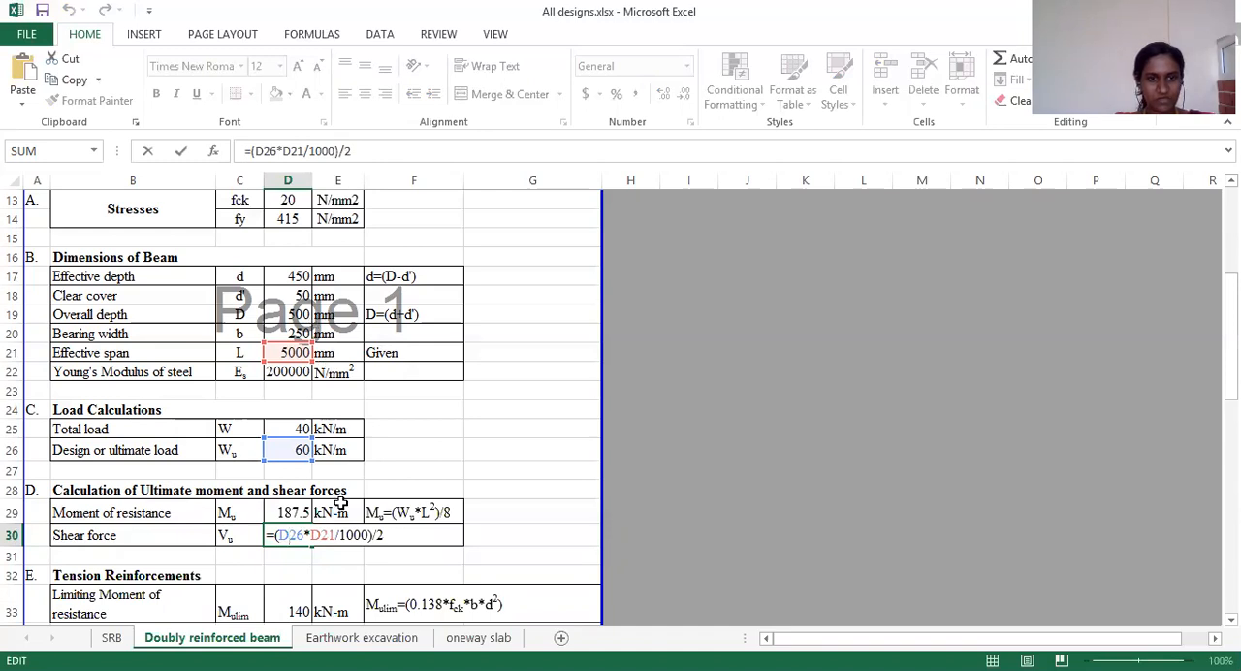
key("ctrl+Return")
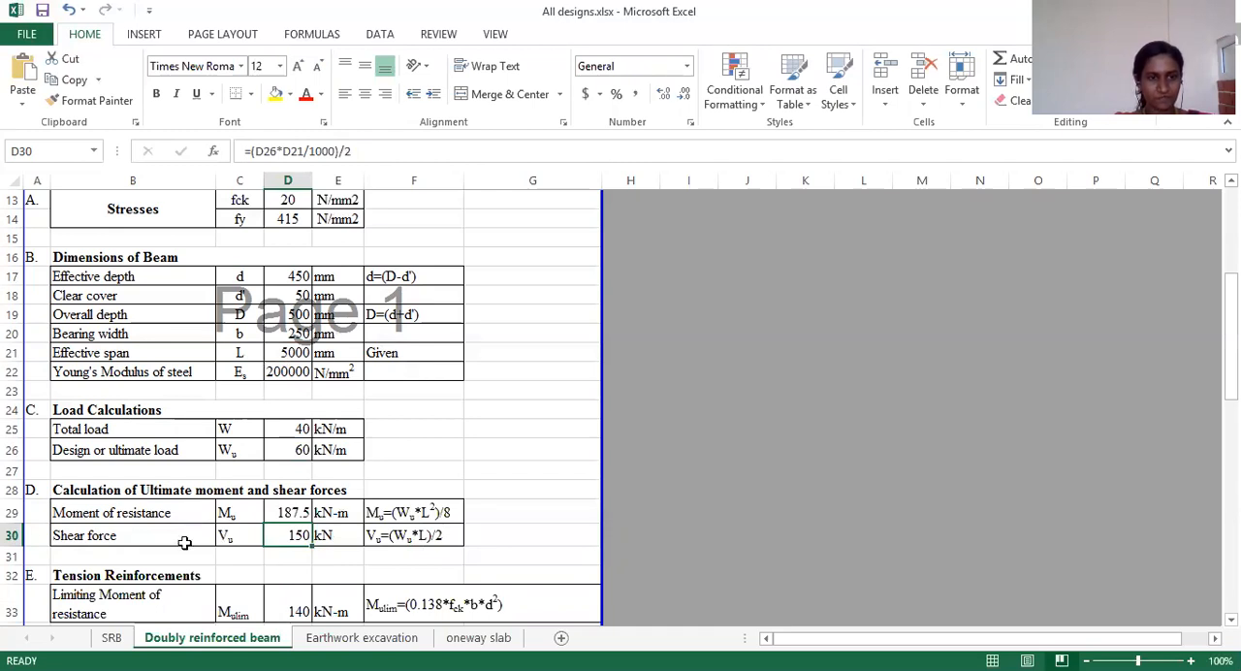
Step: Examine the limiting moment of resistance formula in cell D33 and trace its references to fck, width and effective depth
scroll(184, 541, "down", 3)
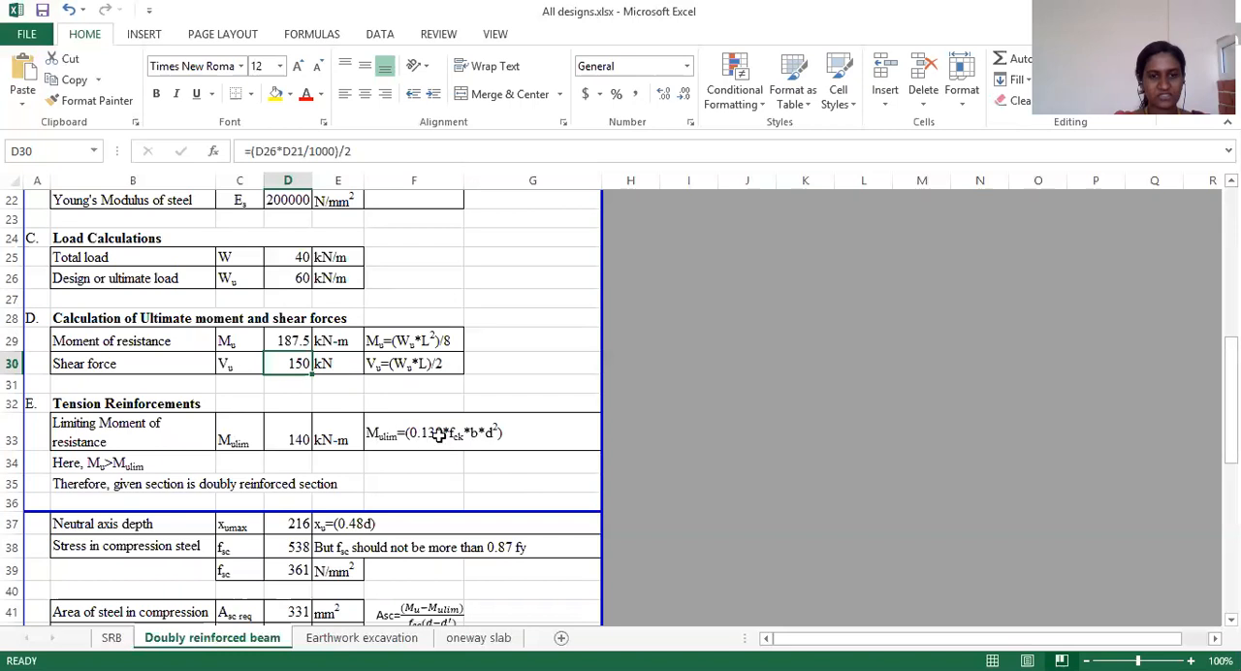
double_click(292, 436)
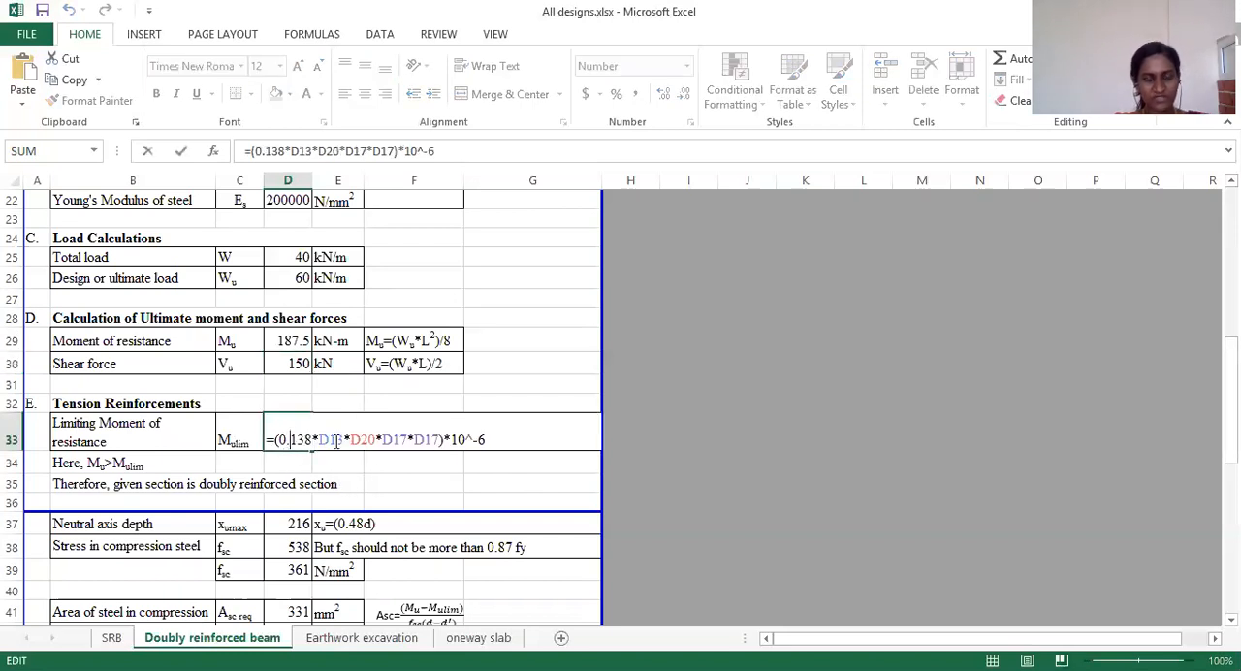
key("Escape")
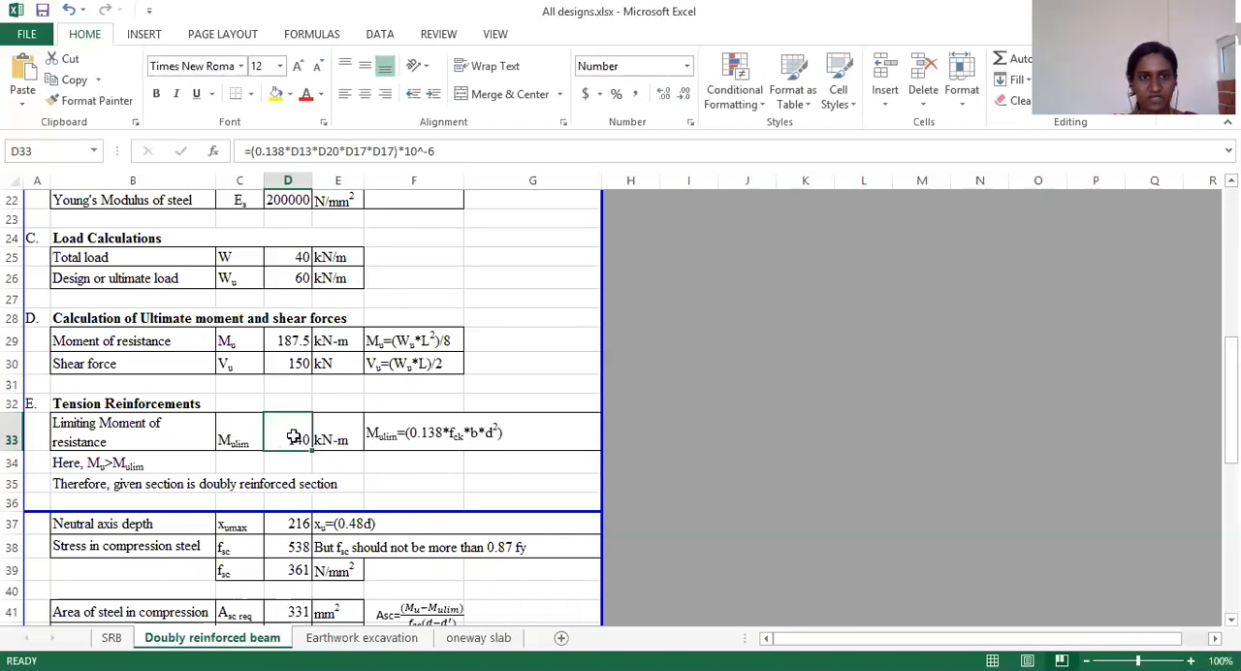
double_click(297, 435)
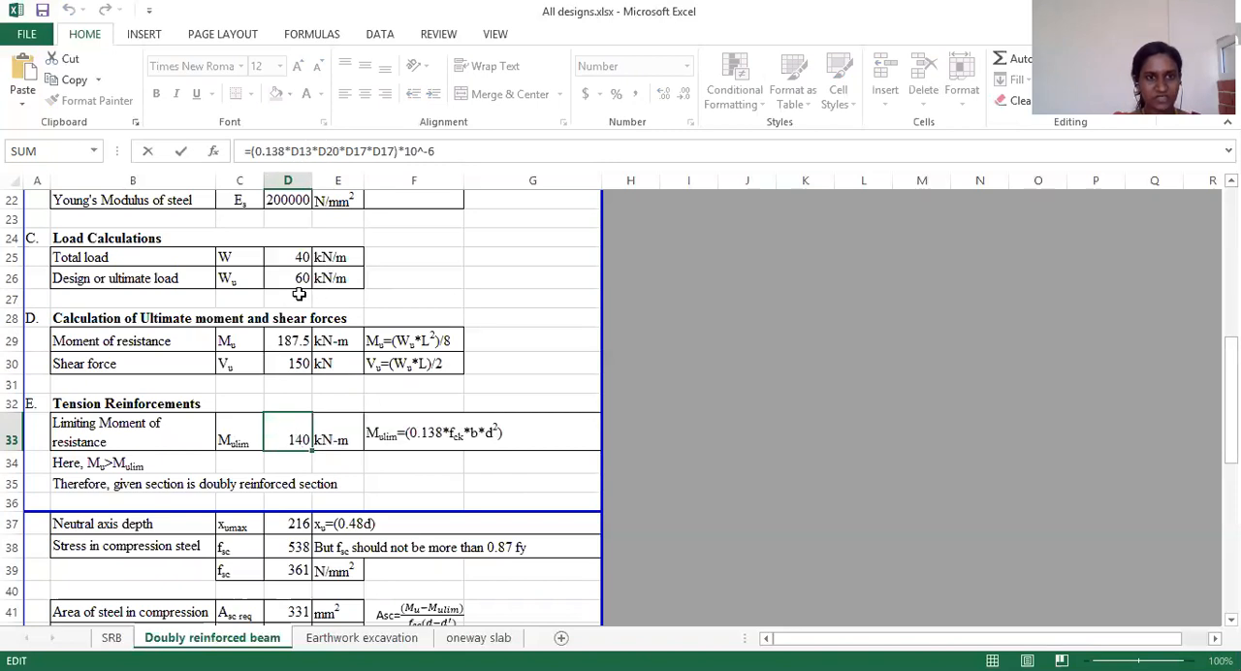
scroll(329, 229, "up", 6)
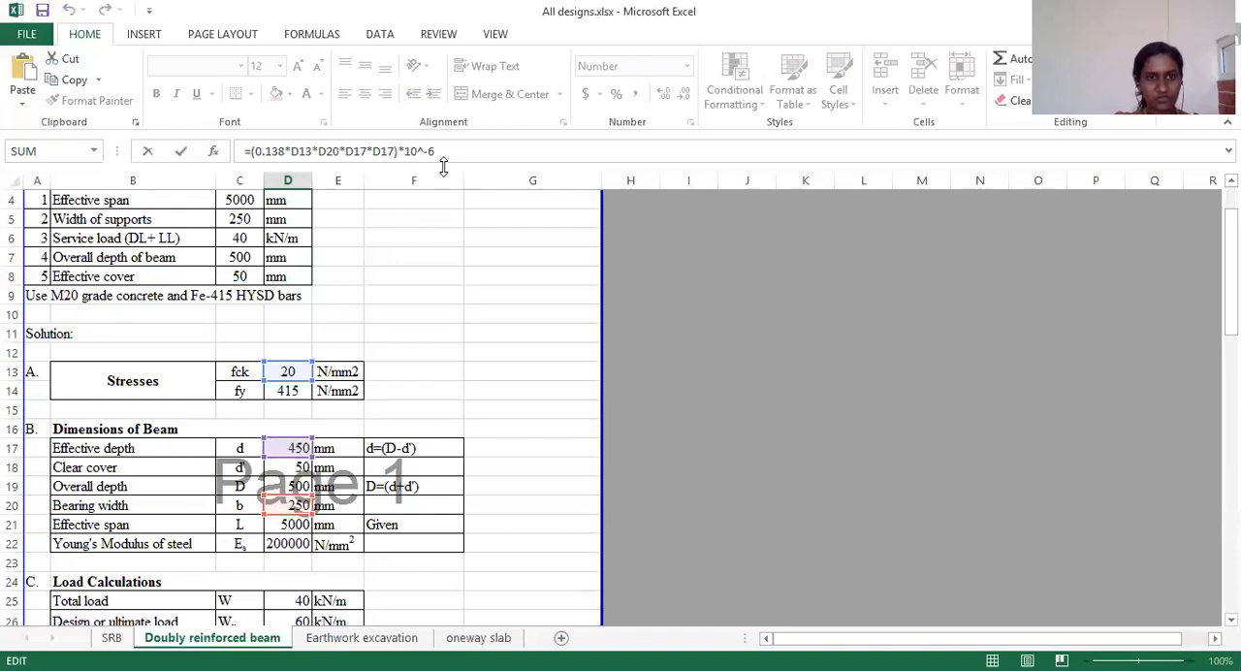
scroll(318, 485, "down", 4)
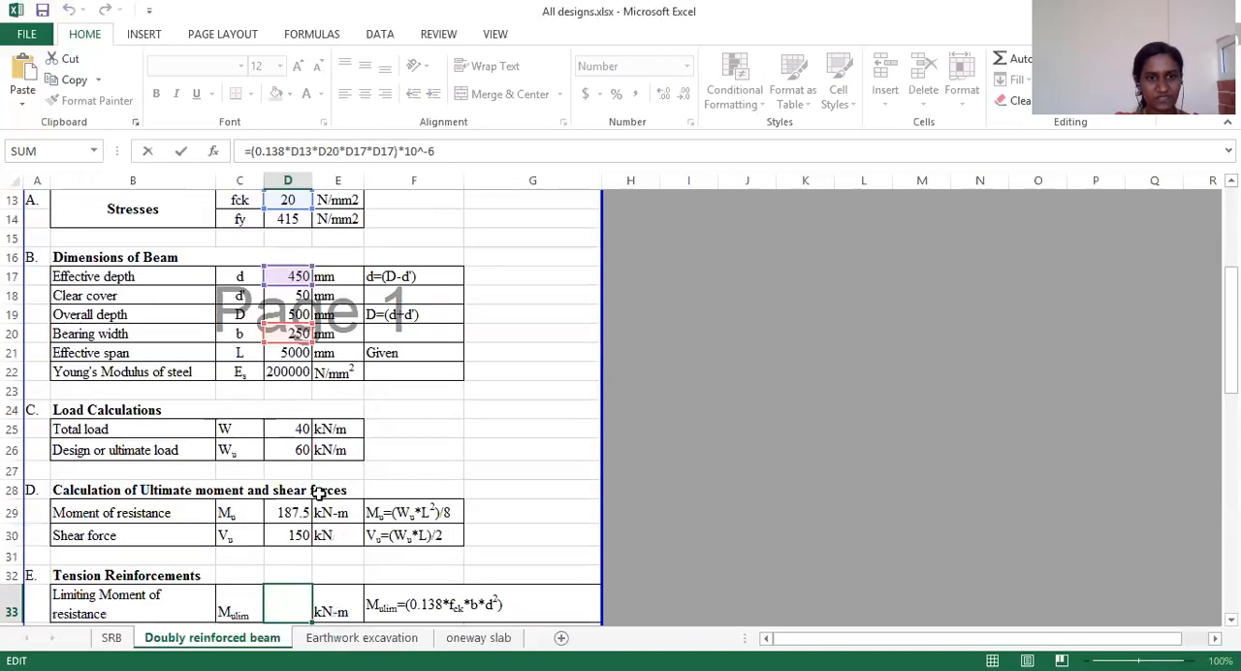
key("ctrl+Return")
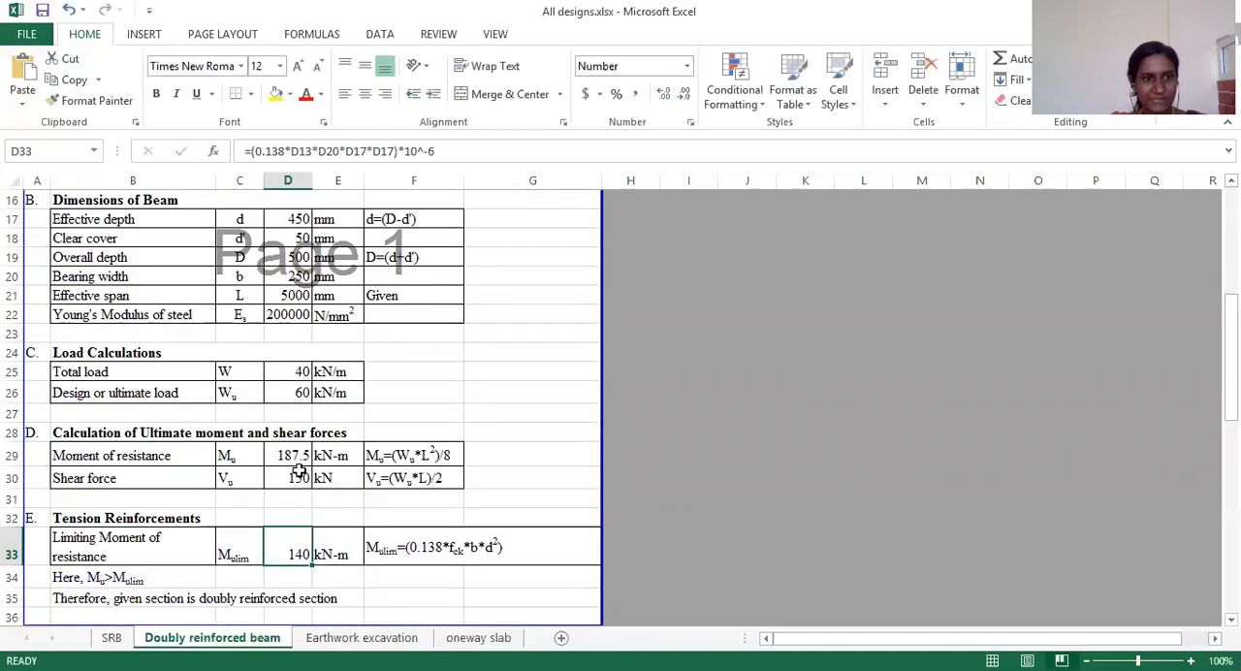
Step: Compare the moment of resistance in D29 with the limiting moment of resistance in D33
scroll(299, 473, "down", 2)
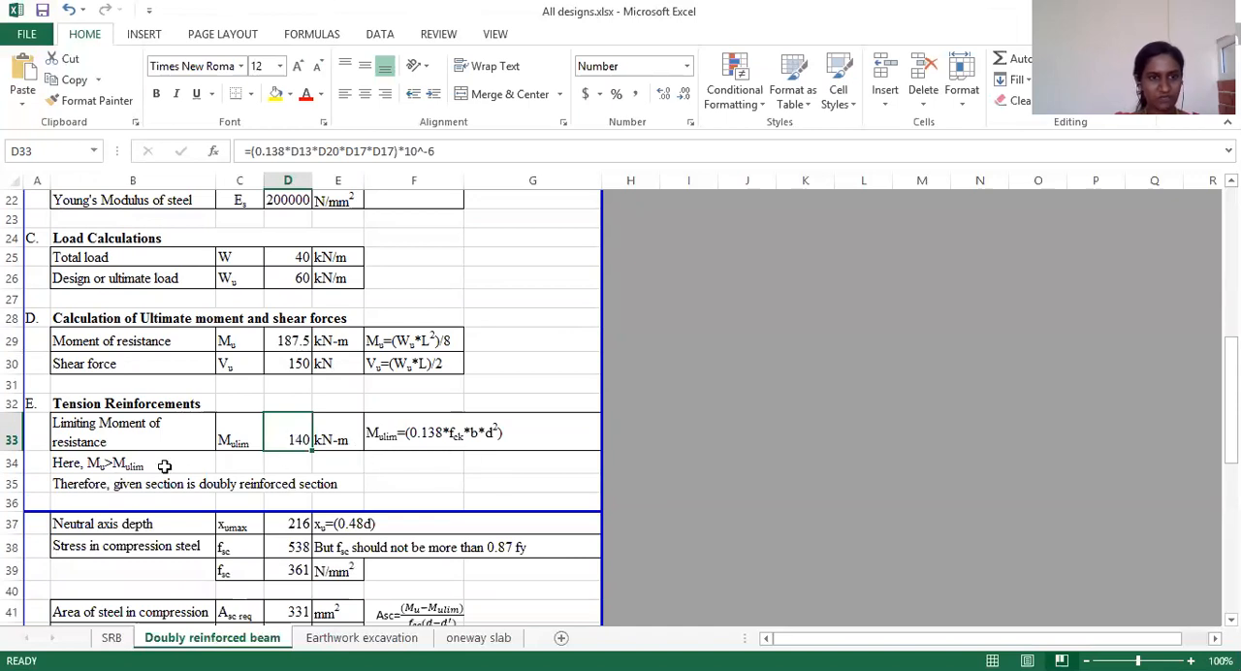
left_click(294, 343)
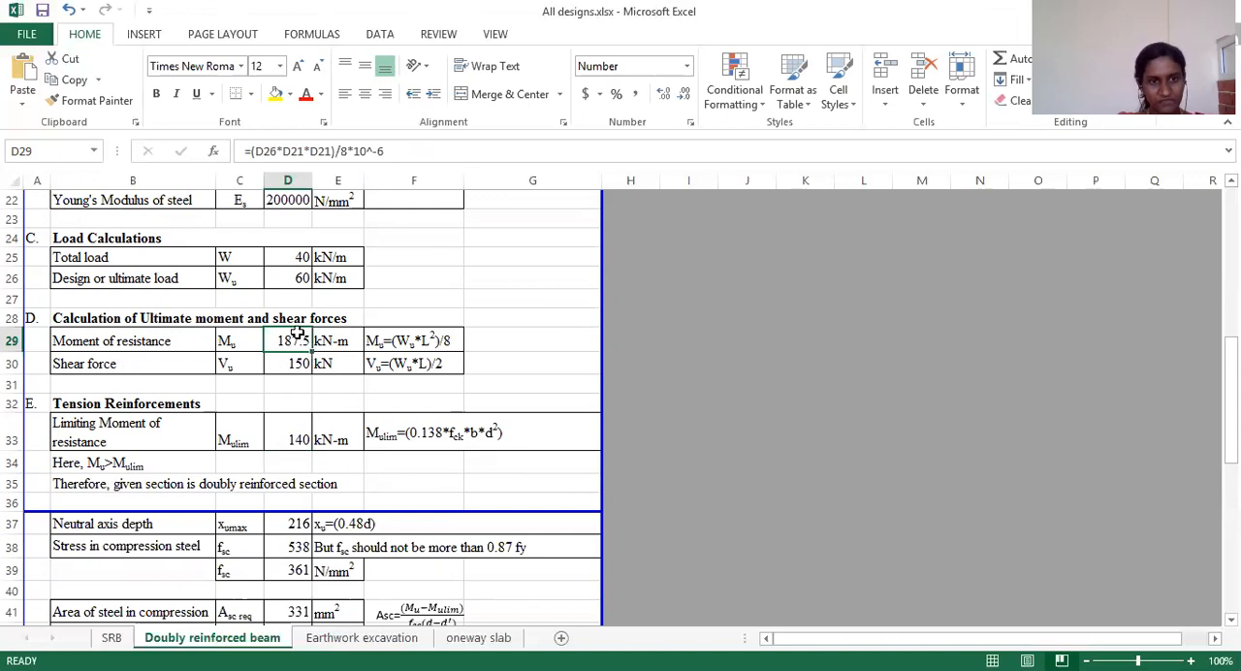
left_click(305, 443)
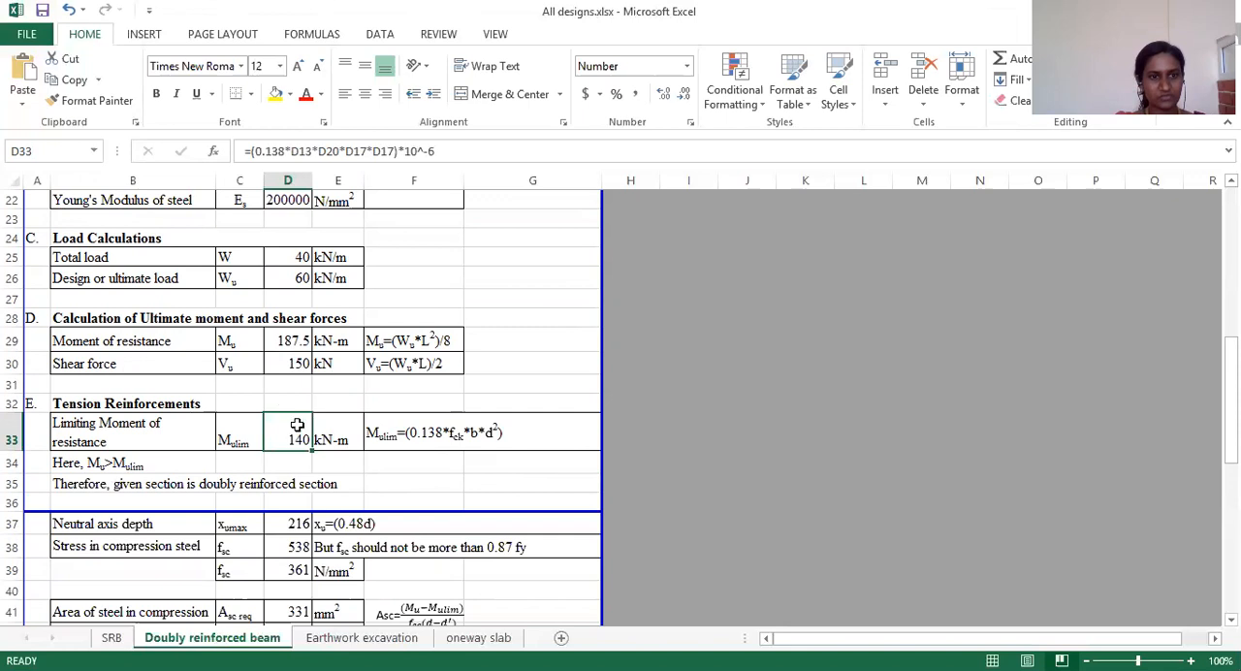
Step: Check the Mu label in C29 and Mulim value in D33 against the section comparison statement in B34
left_click(240, 340)
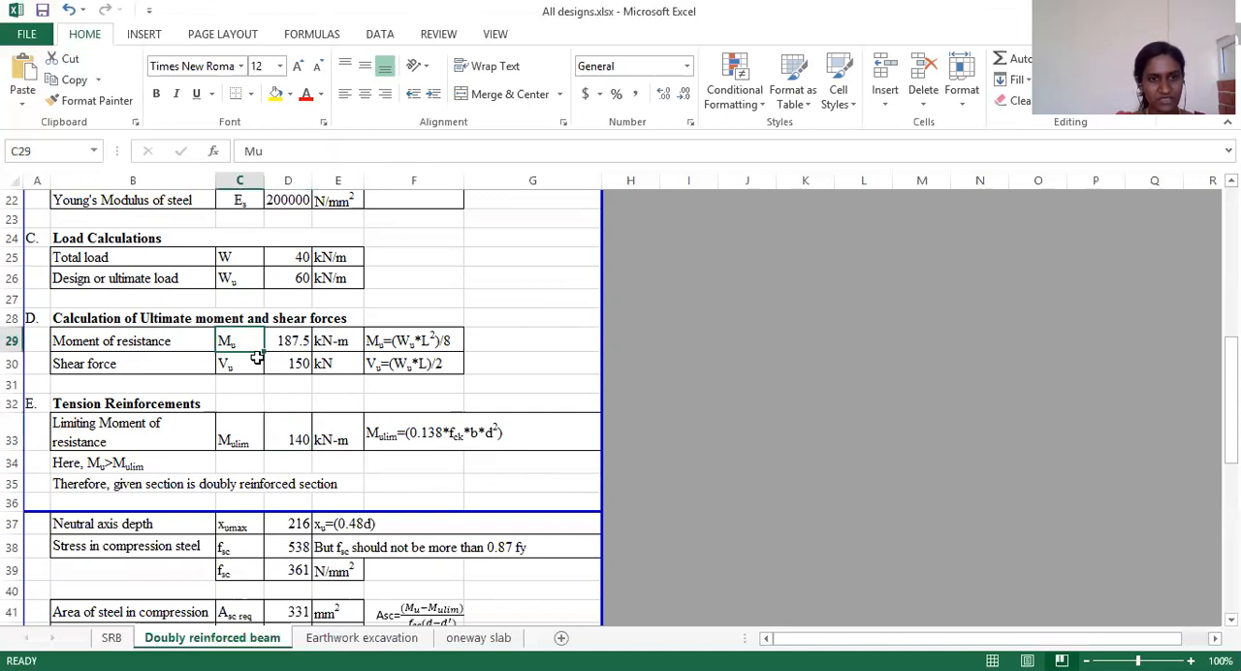
left_click(297, 440)
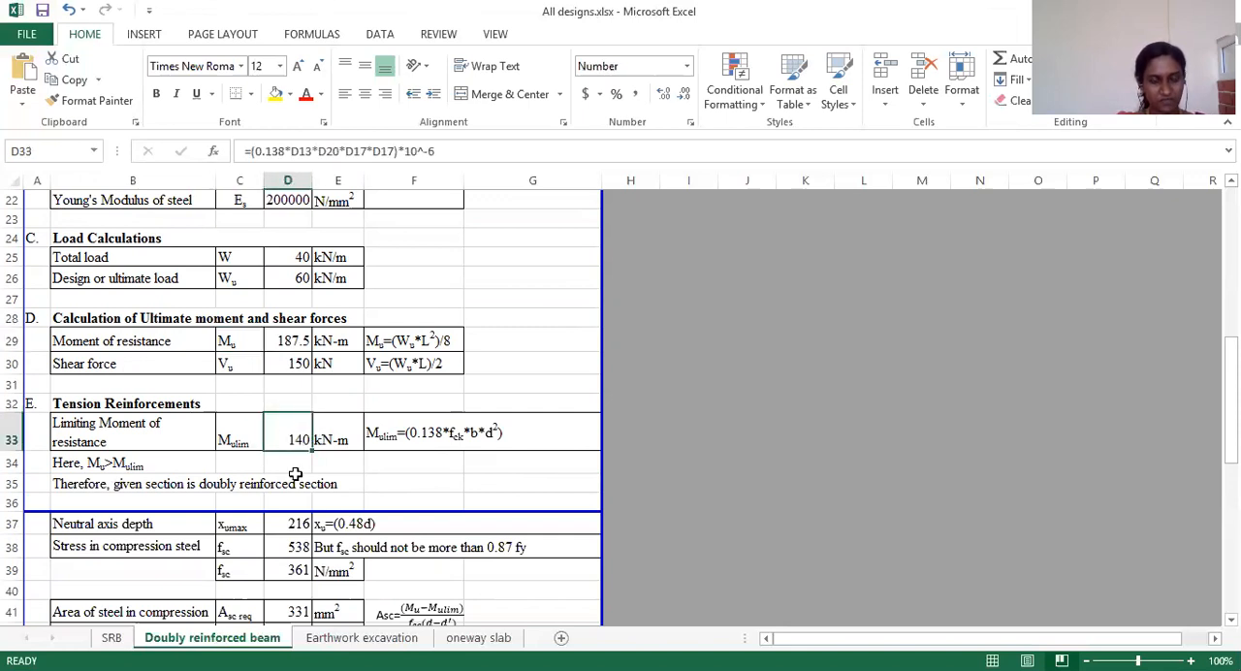
left_click(100, 464)
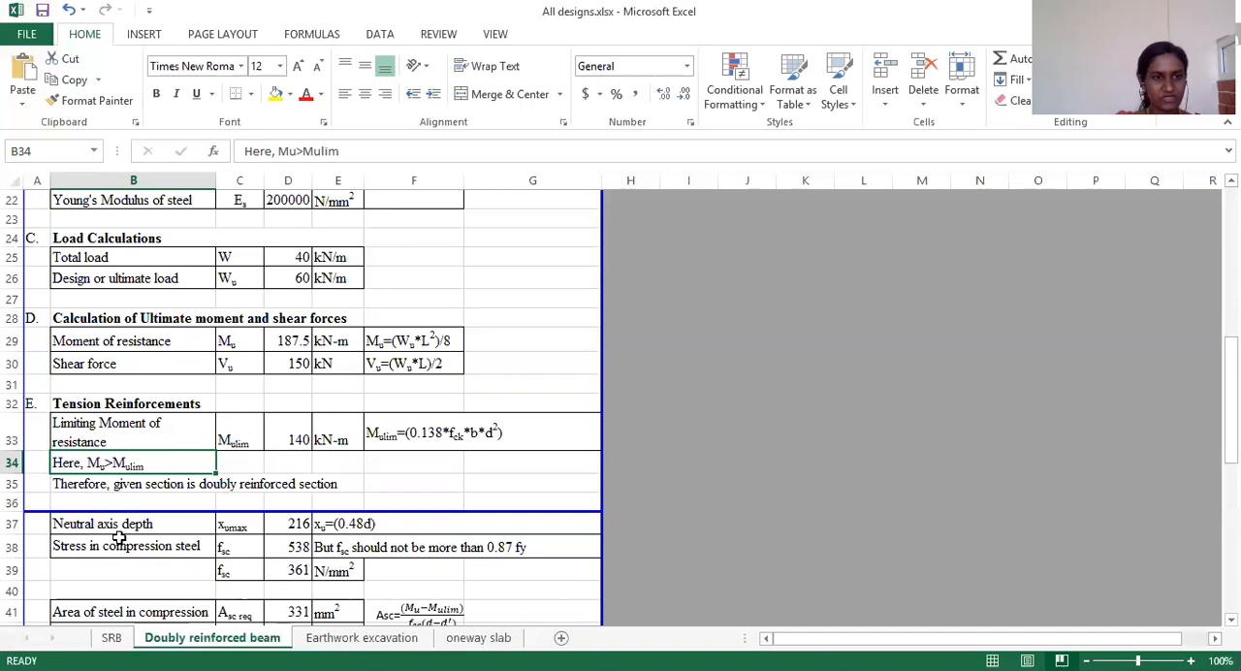
Step: Inspect the neutral axis depth formula in D37 and trace its reference to the effective depth in D17
scroll(118, 538, "down", 1)
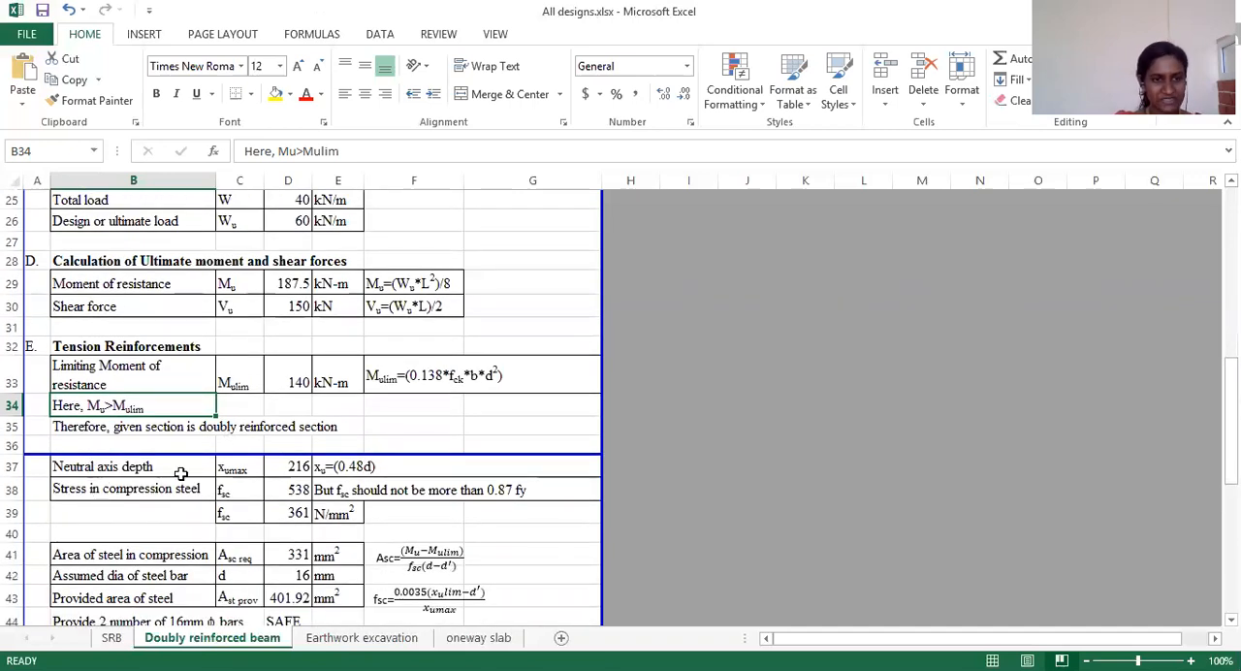
left_click(339, 471)
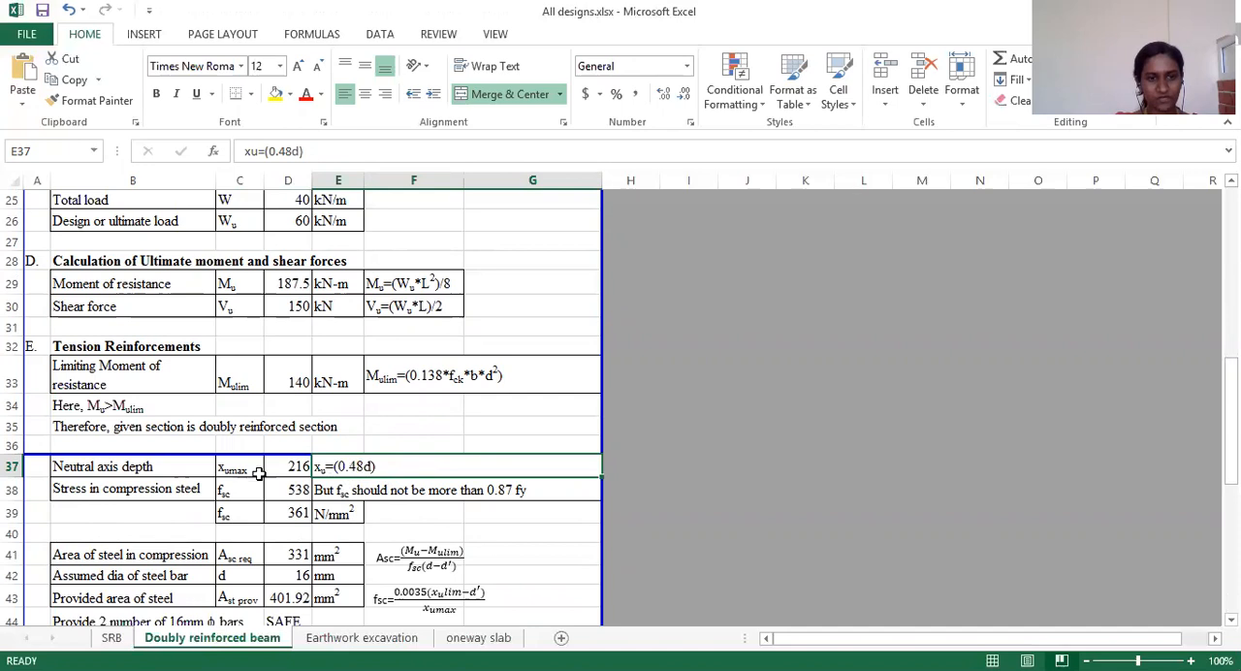
left_click(292, 466)
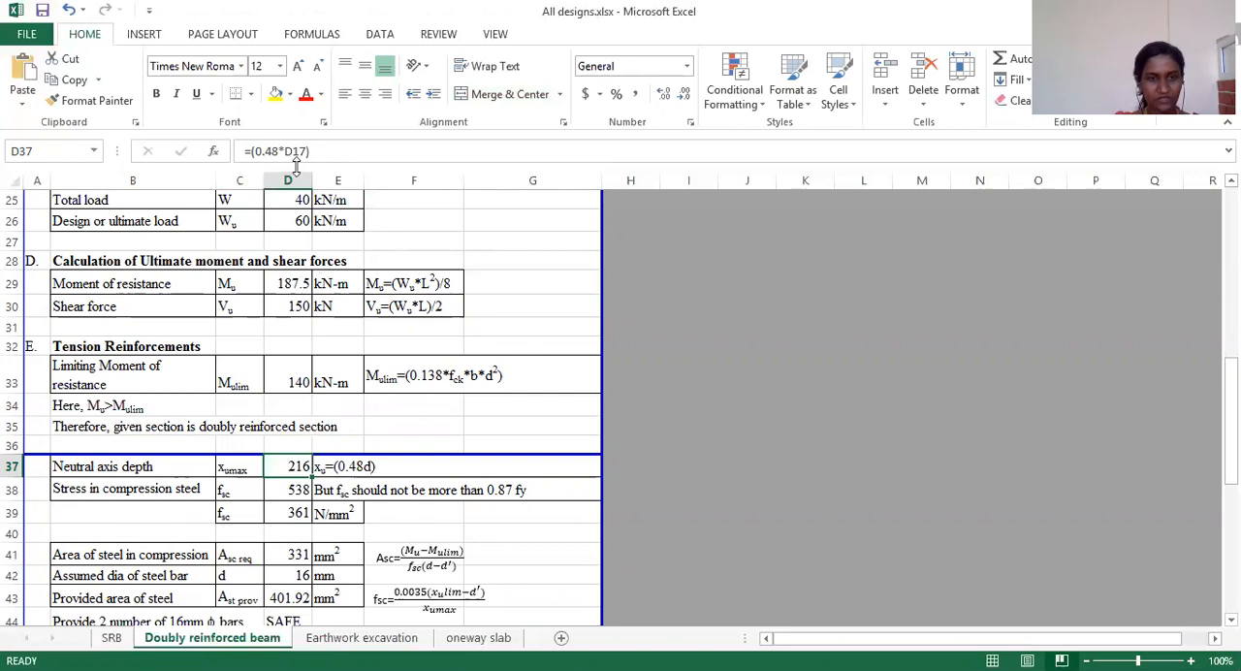
scroll(264, 332, "up", 2)
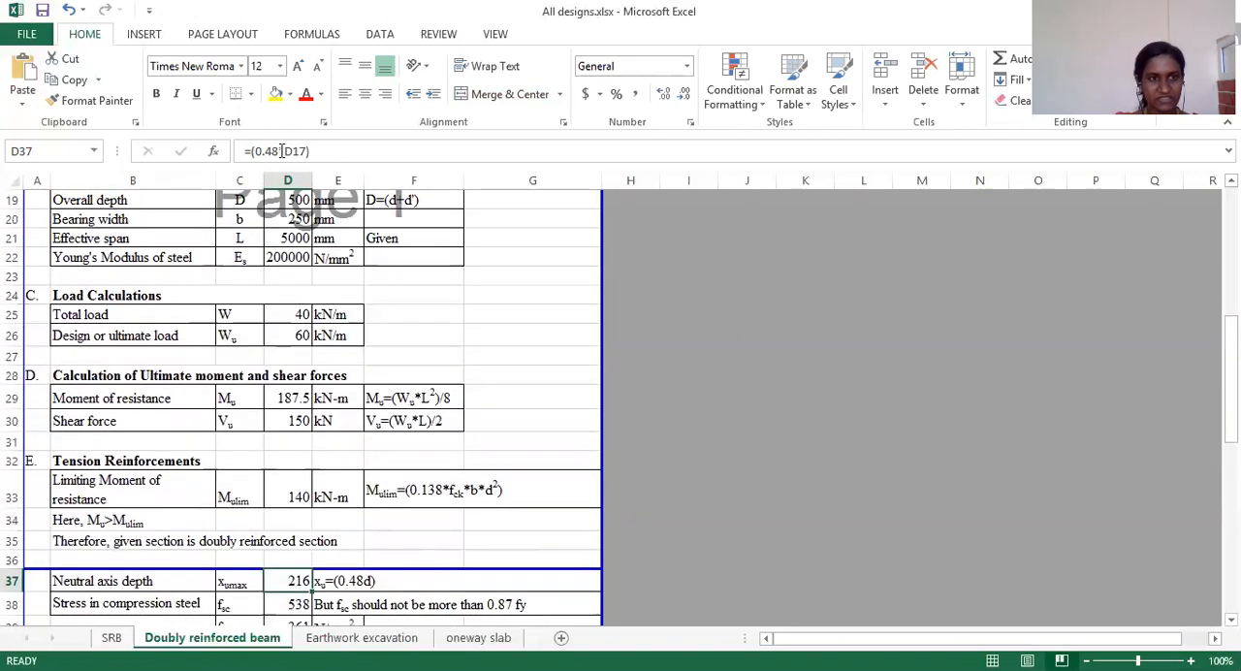
scroll(109, 316, "up", 2)
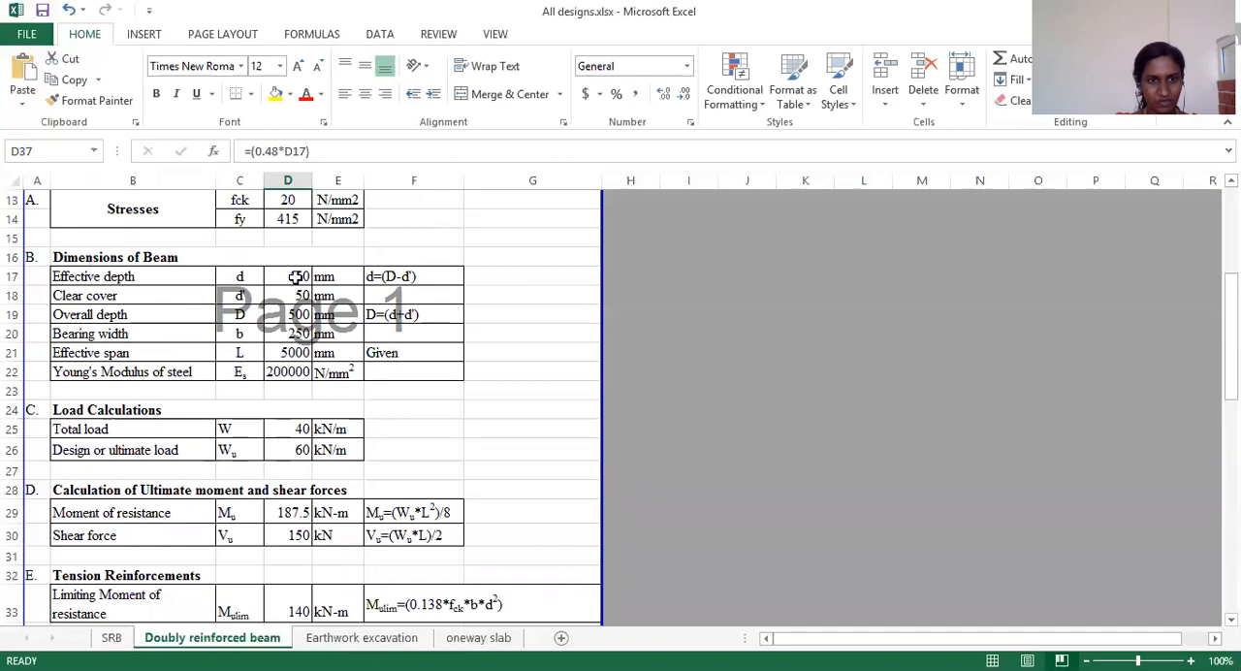
scroll(280, 429, "down", 5)
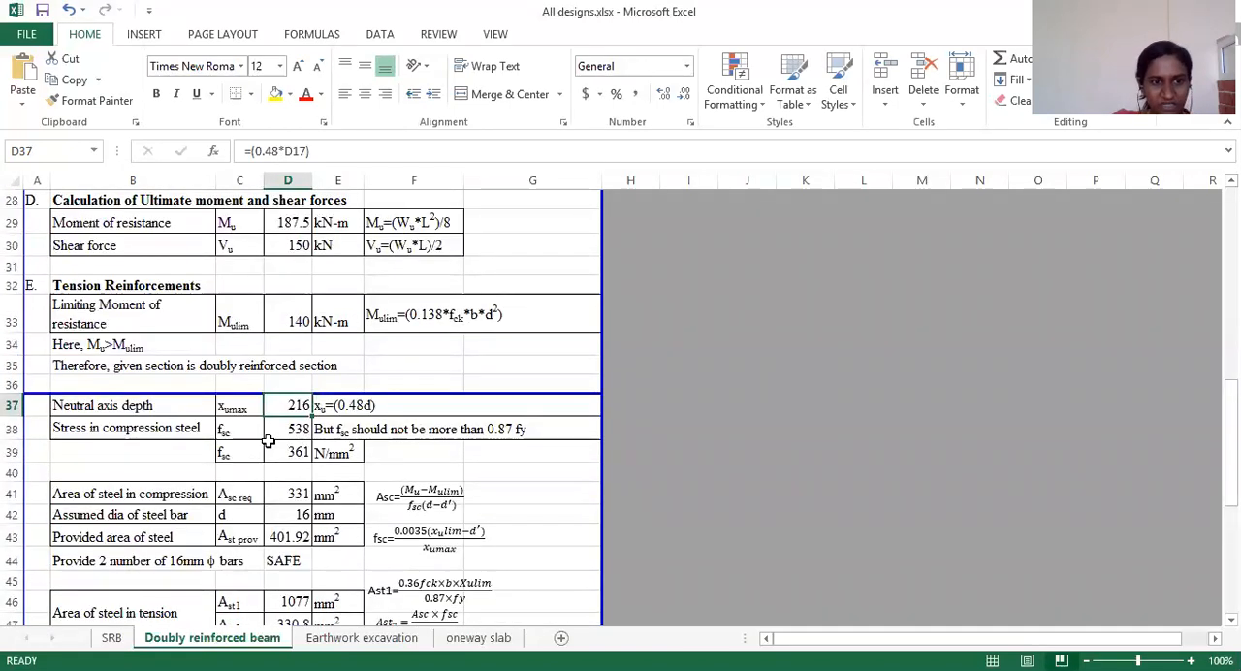
Step: Review the compression steel stress label in C38 and the written fsc expression in the text box beside row 43
left_click(237, 430)
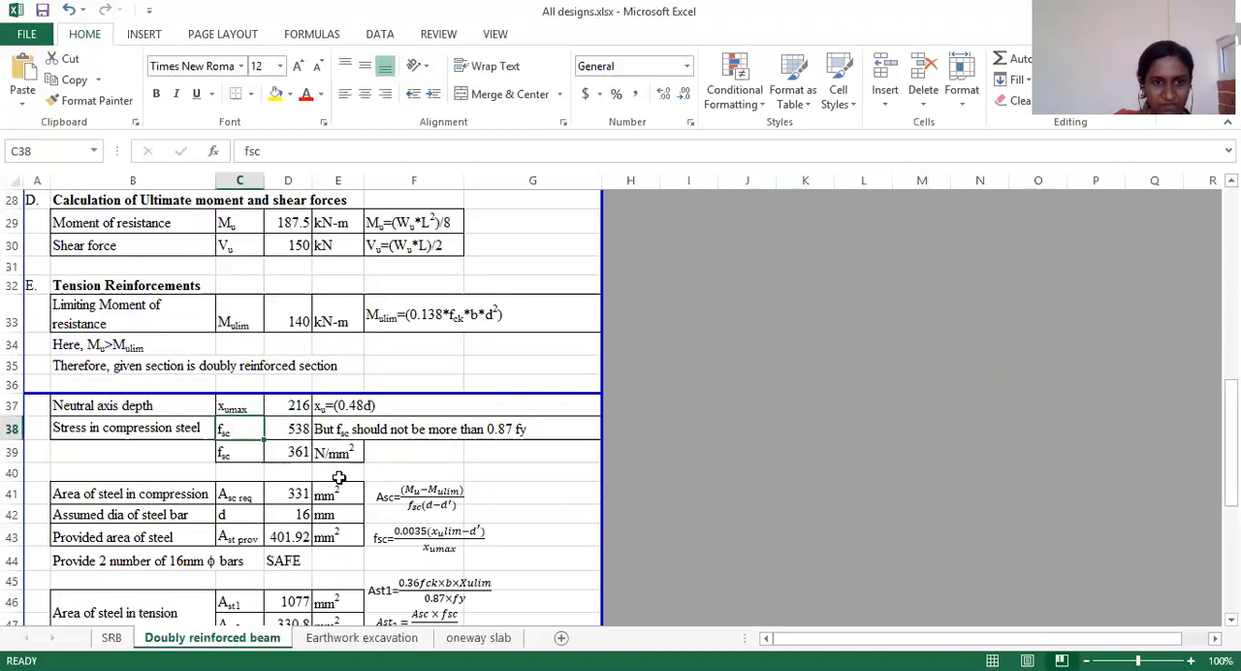
left_click(383, 543)
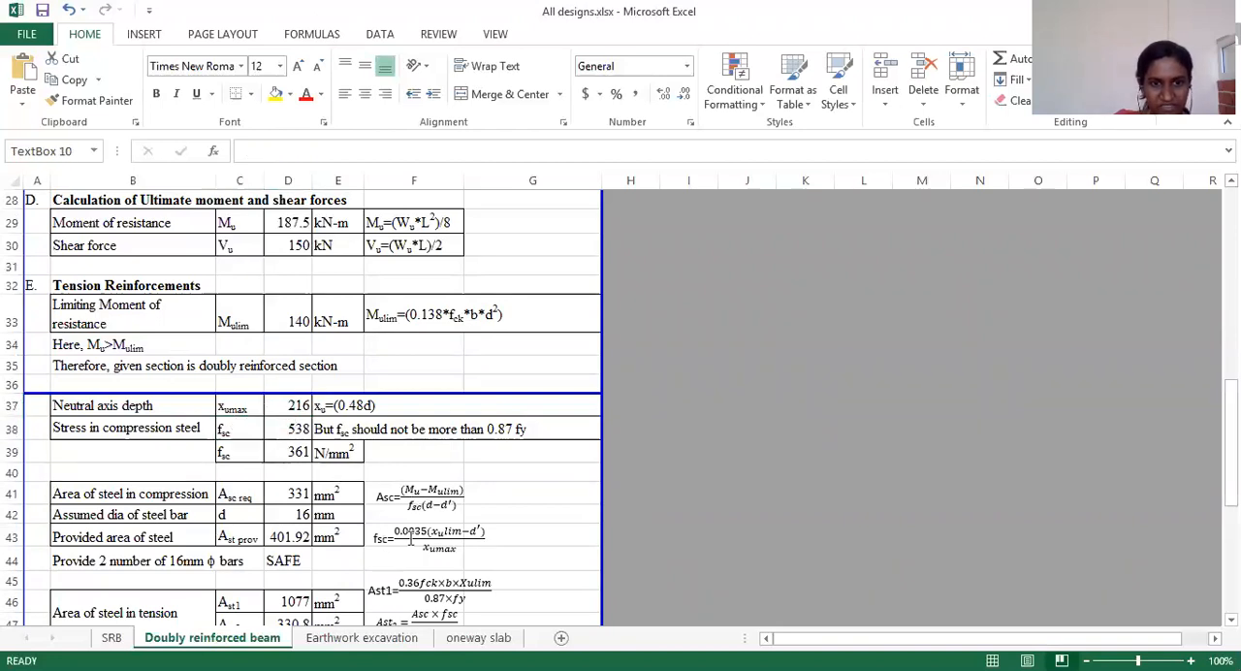
key("Escape")
key("Escape")
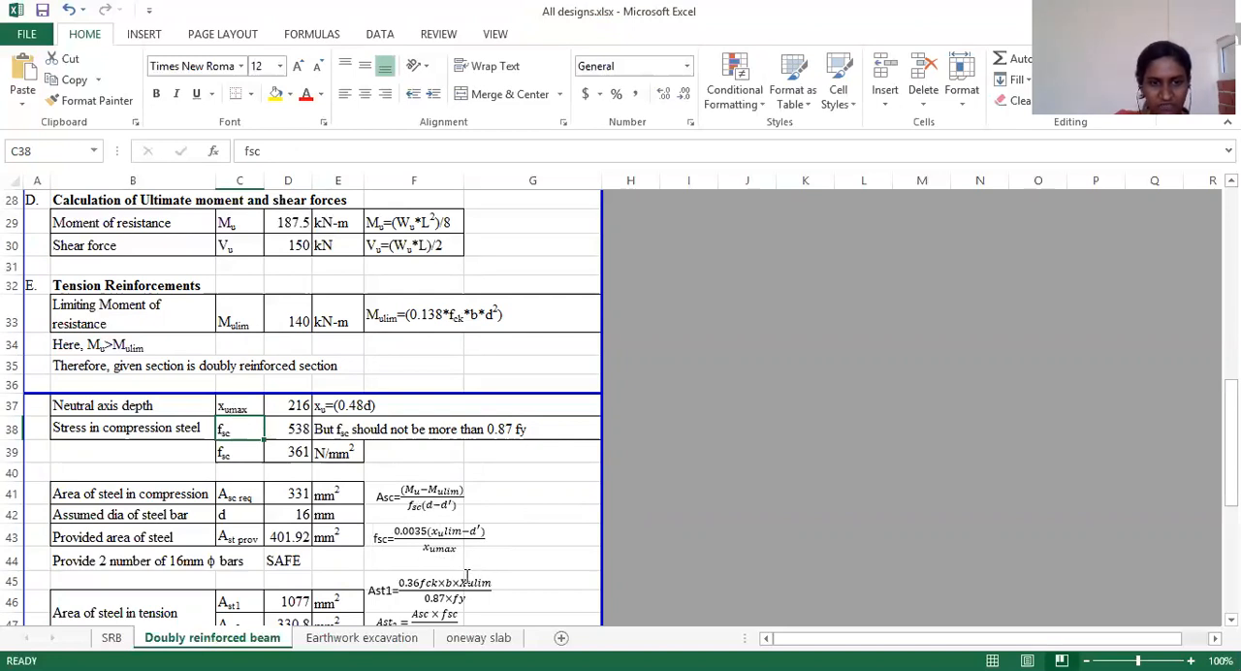
Step: Inspect the compression steel stress formula in D38 and trace its reference to the clear cover in D18
left_click(287, 427)
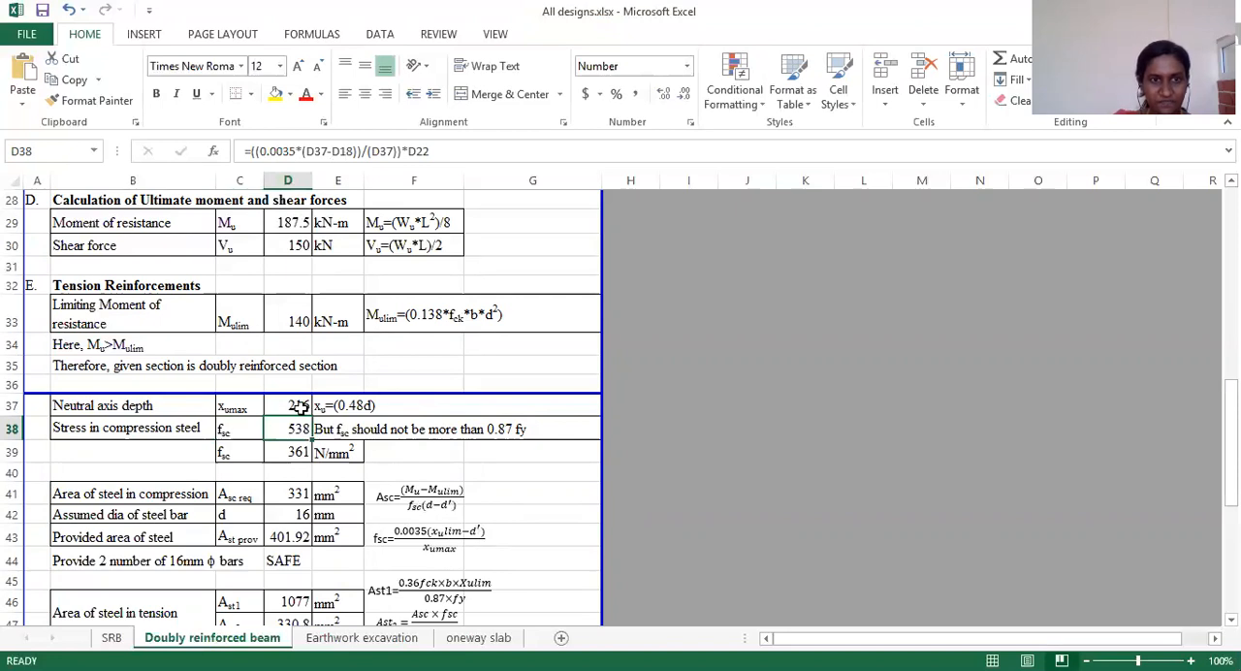
scroll(296, 407, "up", 6)
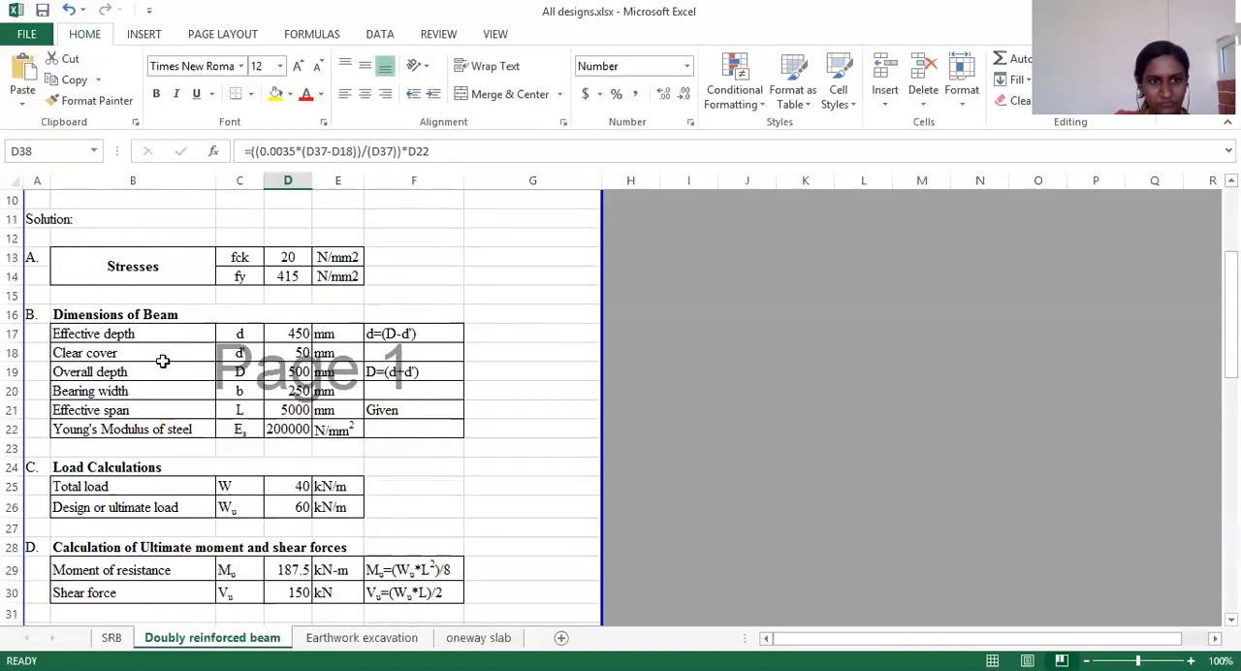
left_click(294, 352)
scroll(282, 476, "down", 8)
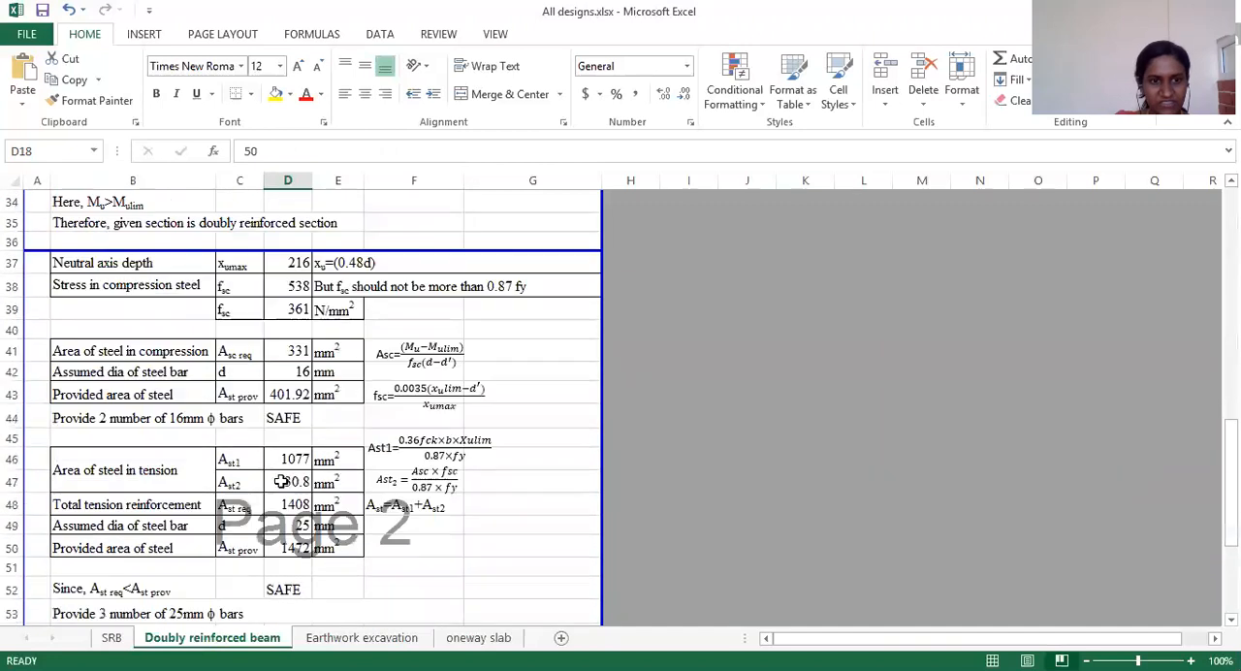
scroll(186, 413, "up", 1)
left_click(294, 361)
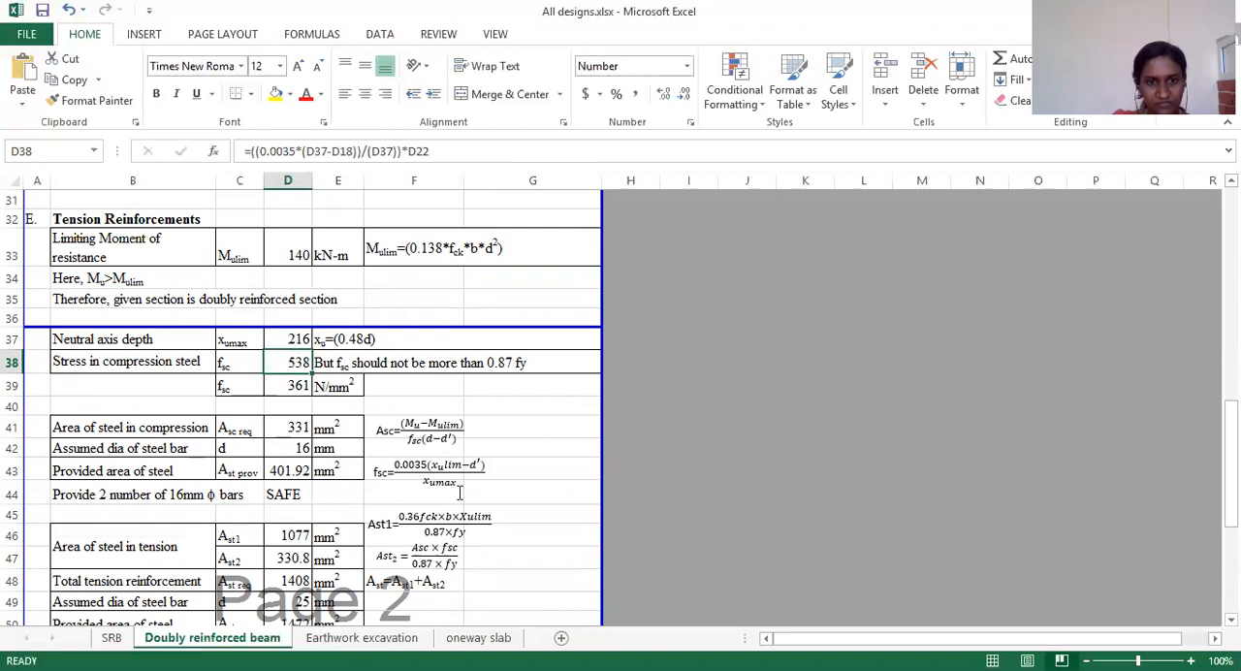
Step: Inspect the limited compression steel stress formula in D39 and trace its reference to fy in D14
left_click(307, 386)
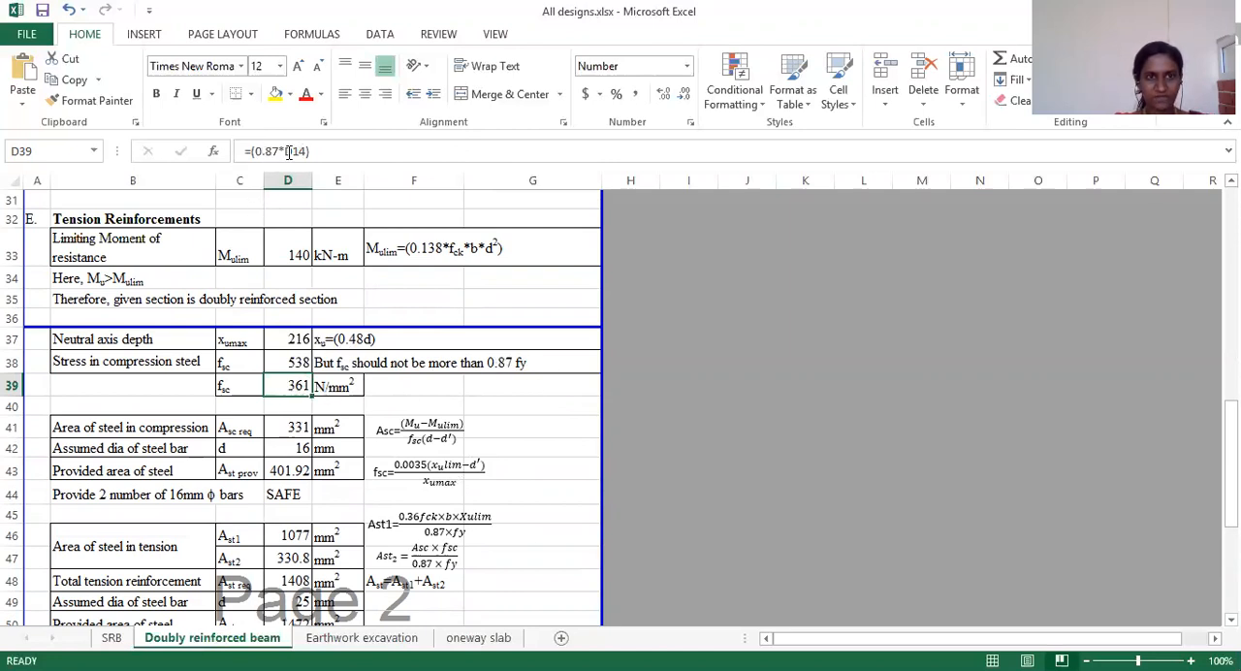
scroll(287, 361, "up", 4)
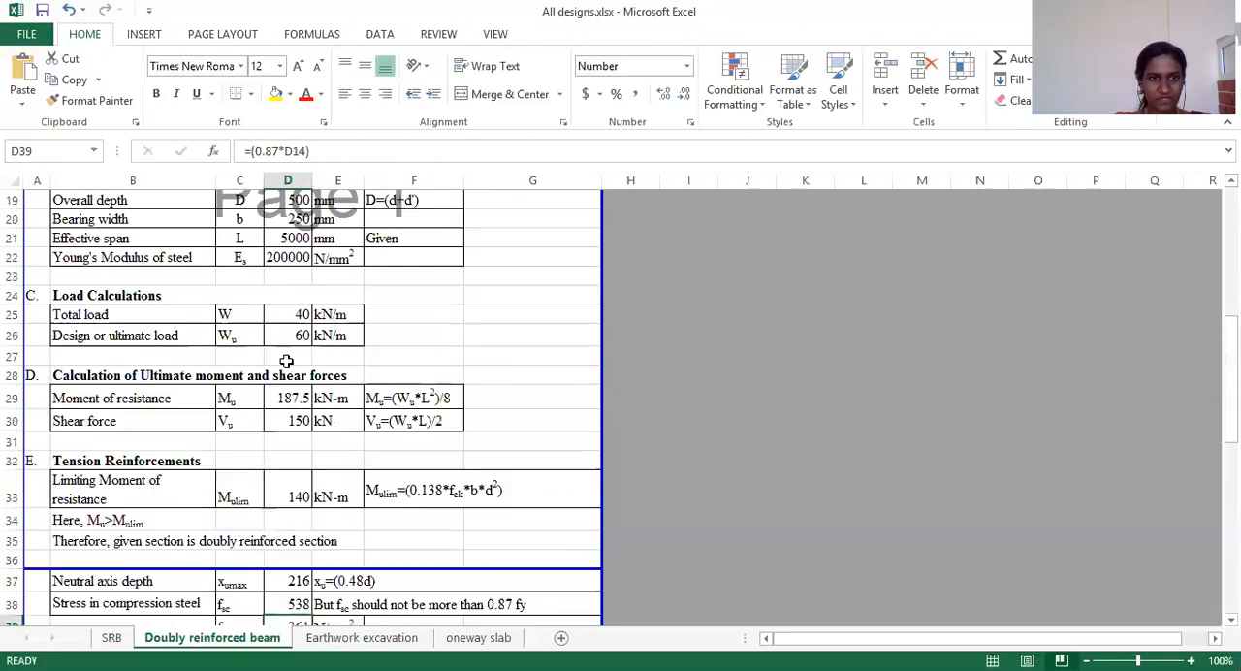
scroll(287, 361, "up", 4)
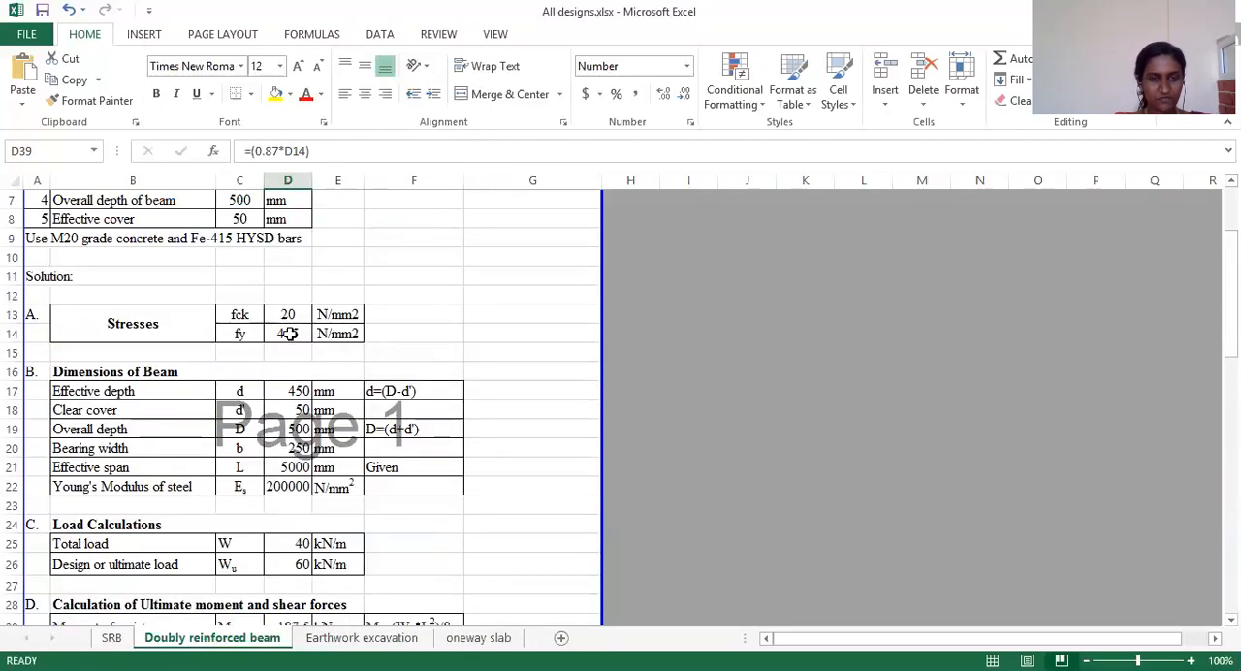
scroll(291, 359, "down", 7)
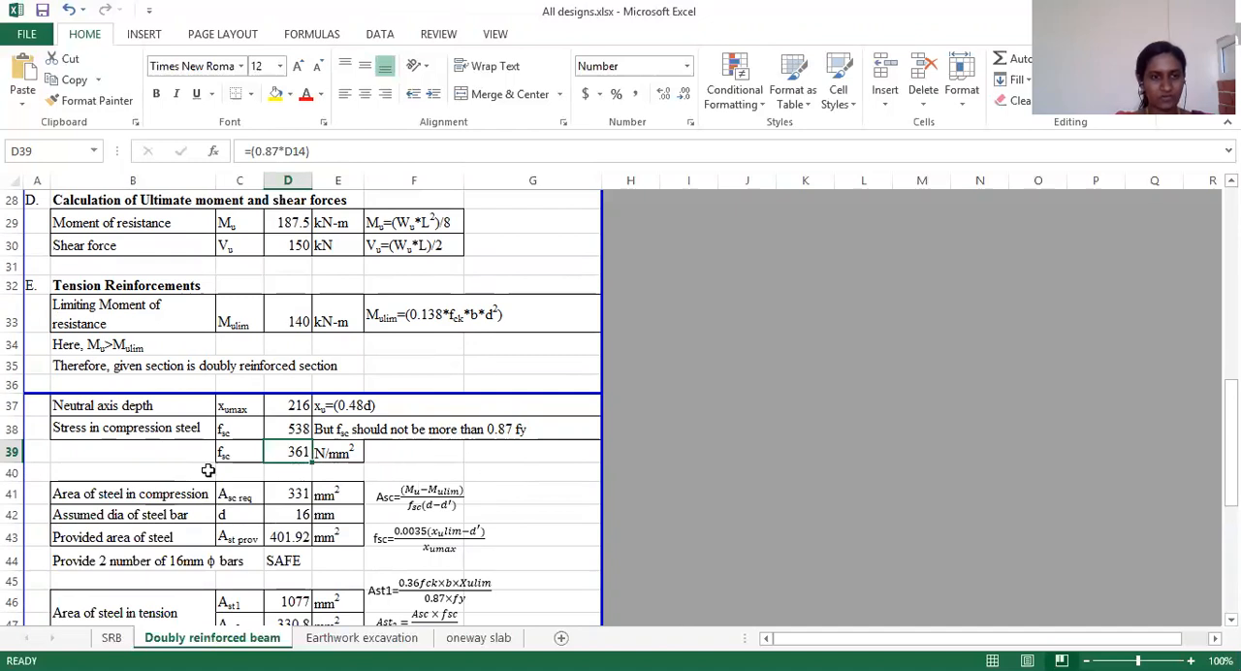
Step: Examine the required compression steel area in D41, the assumed bar diameter in D42 and the provided area formula in D43
scroll(215, 482, "down", 1)
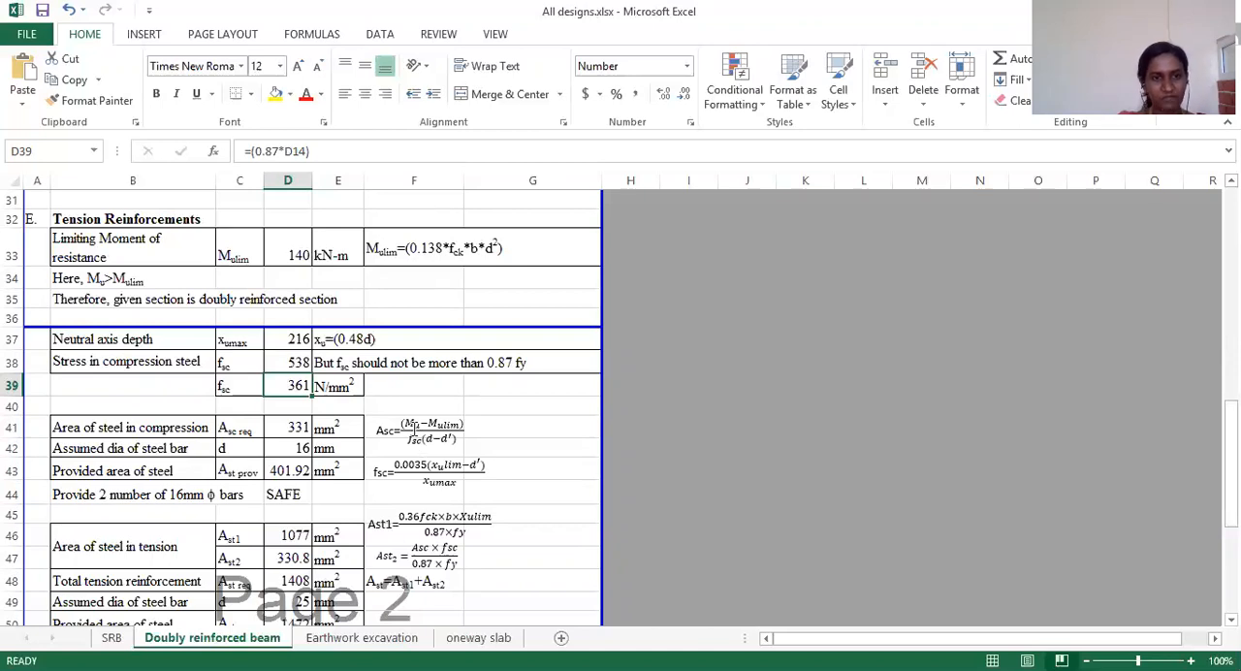
left_click(298, 427)
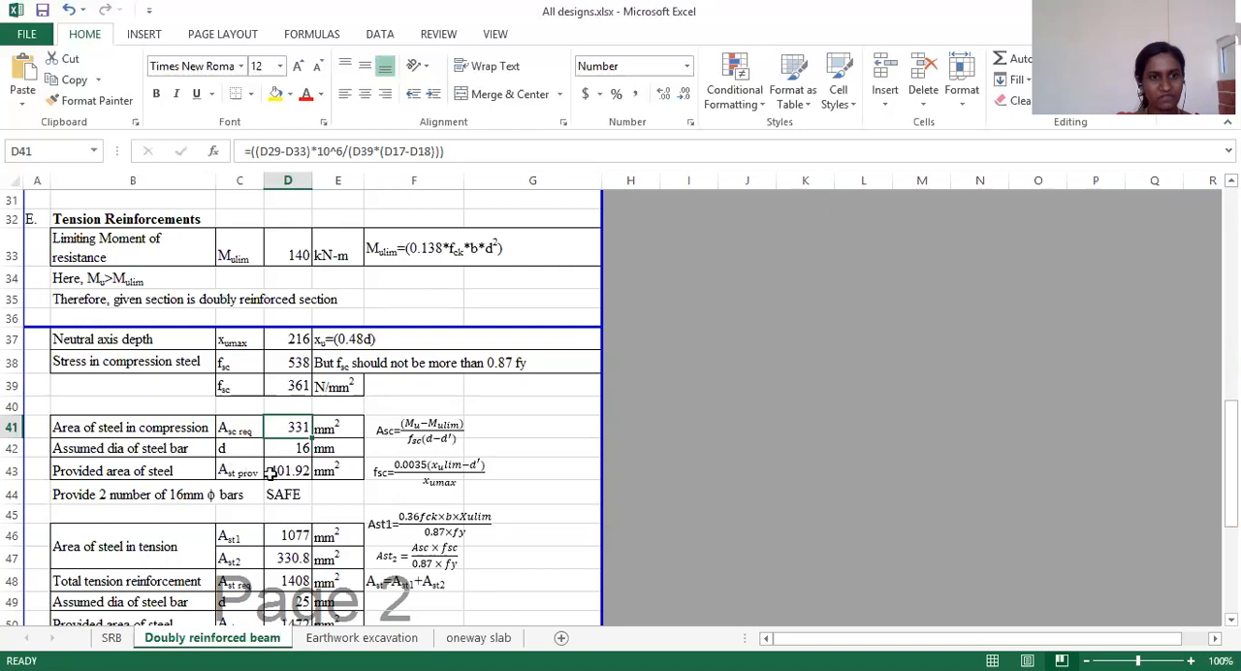
left_click(286, 451)
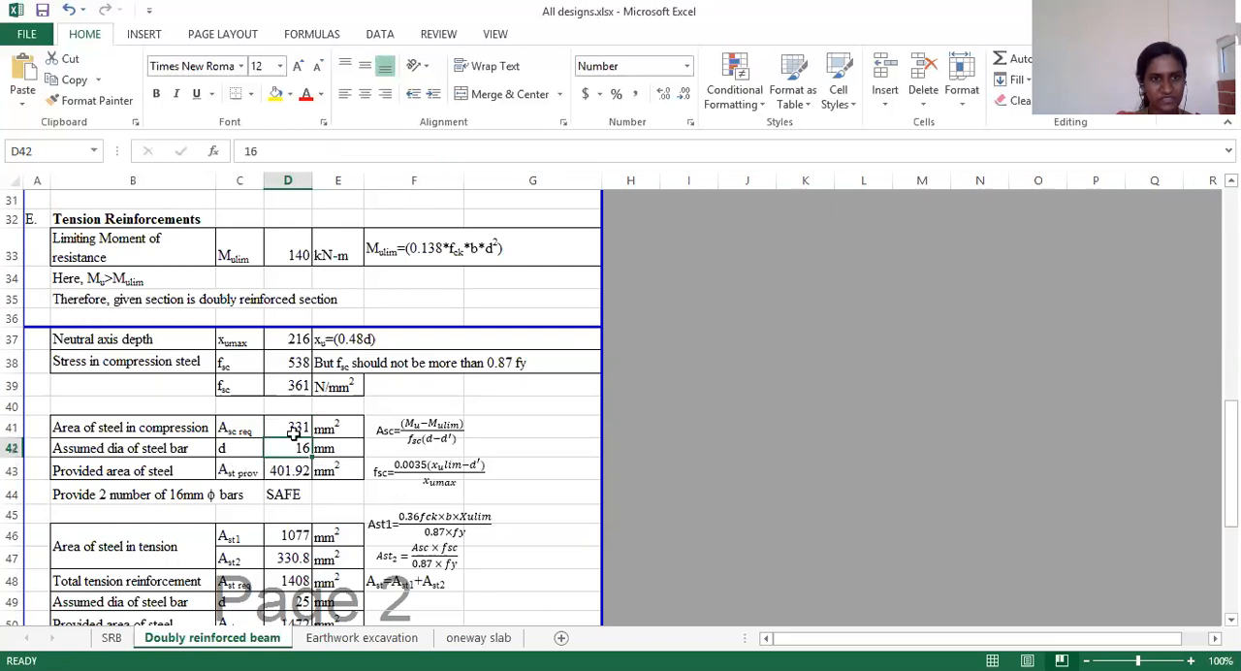
left_click(245, 474)
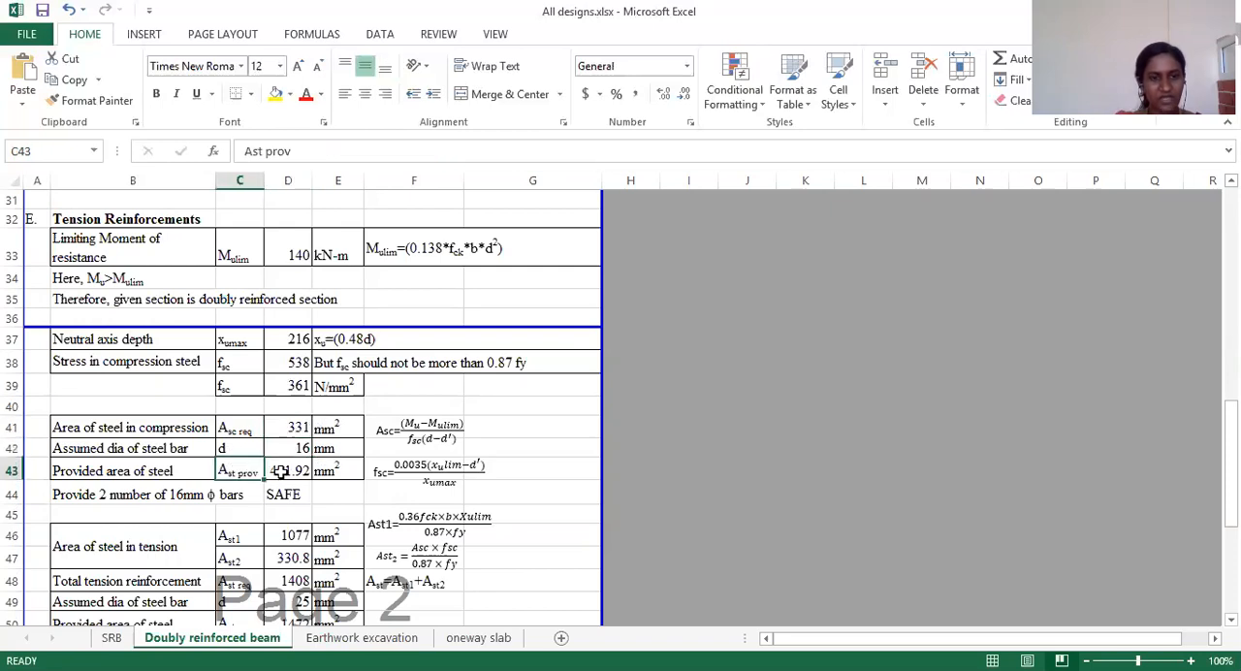
left_click(281, 471)
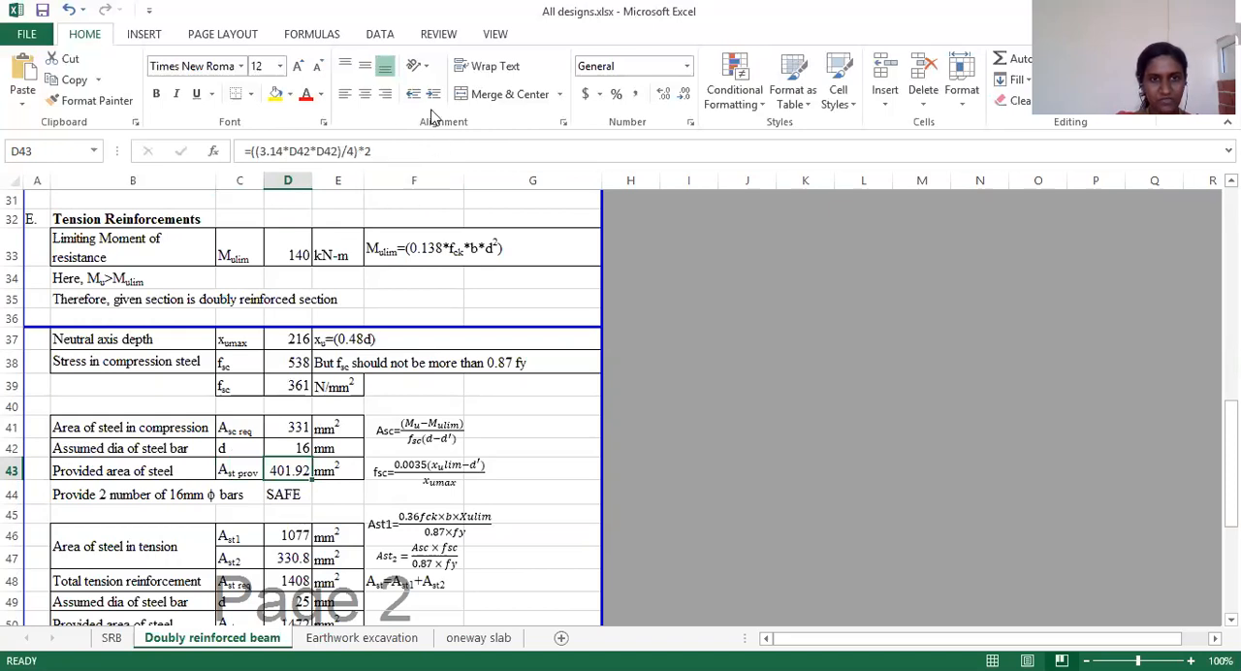
Step: Remove the two-bar multiplier from the provided compression steel area formula in D43 to test the safety check in D44
left_click(383, 150)
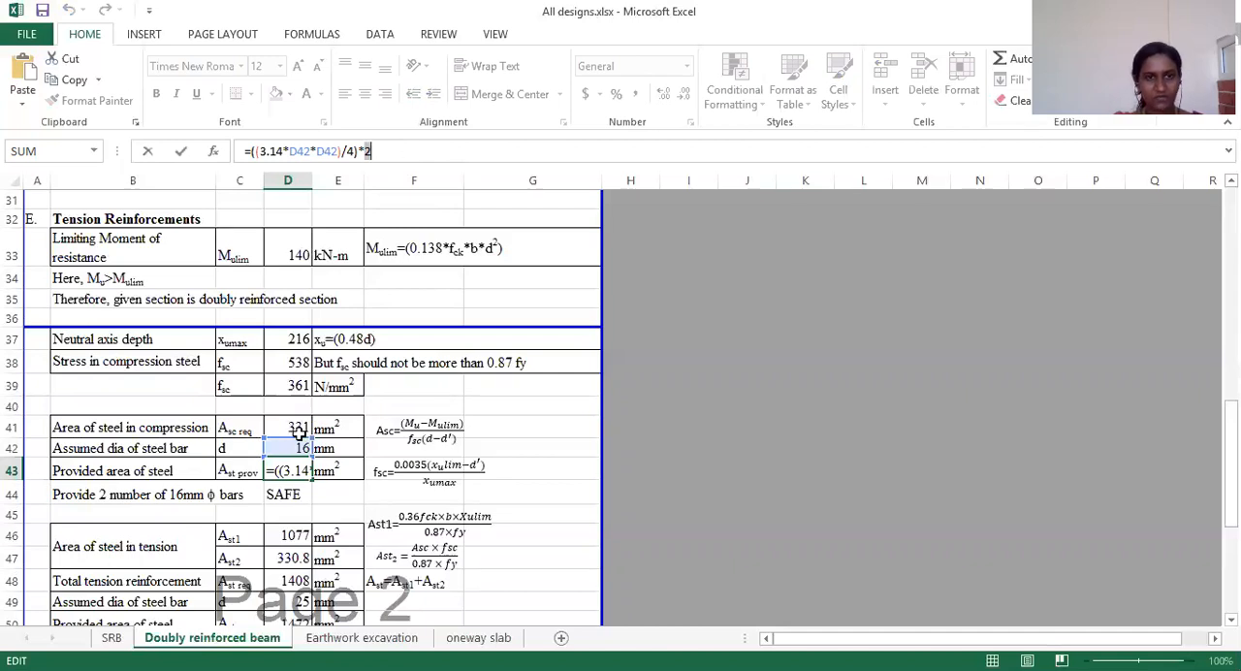
left_click(388, 150)
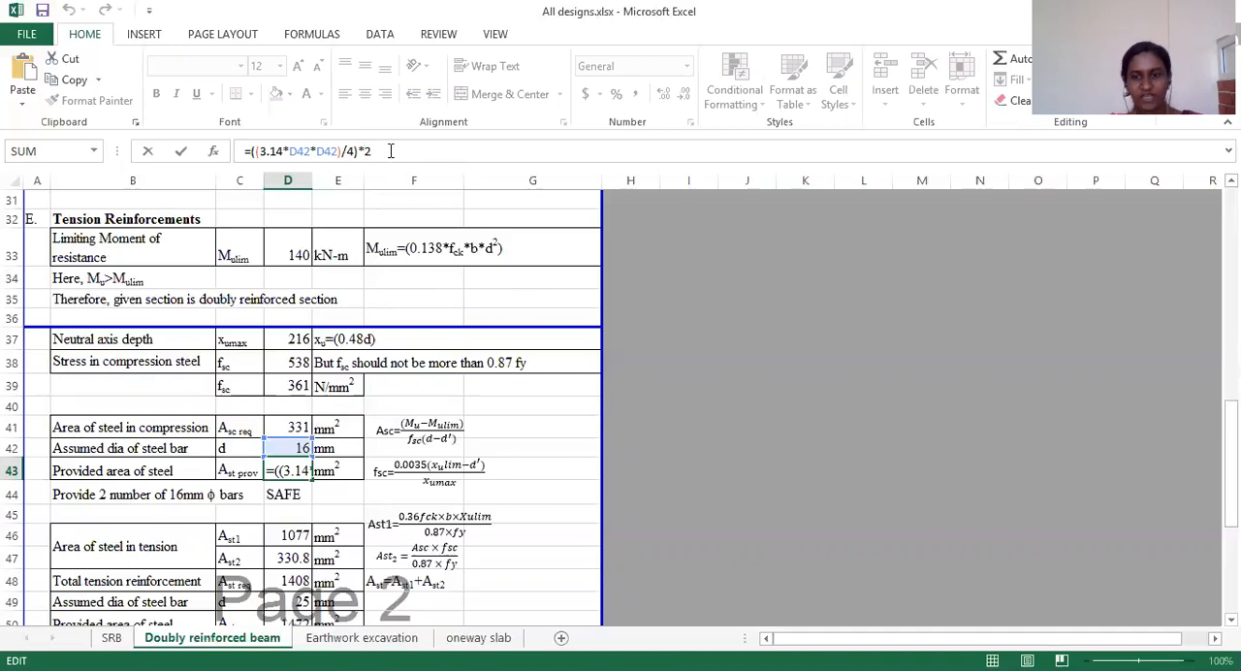
key("BackSpace")
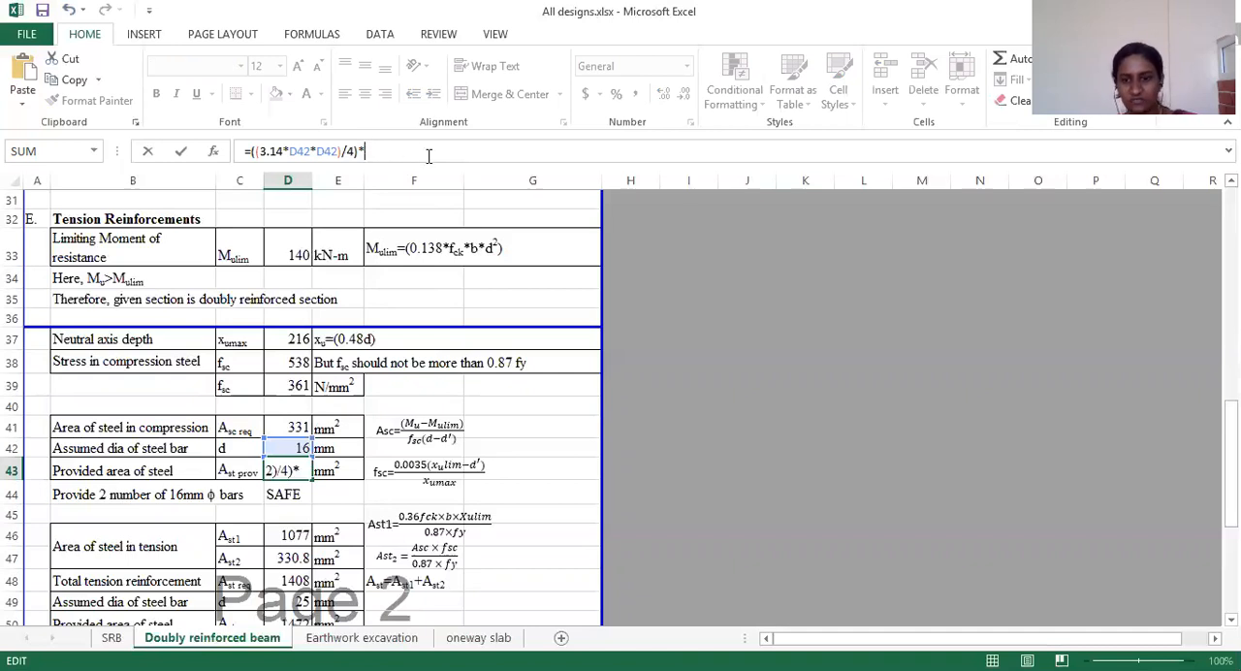
key("Return")
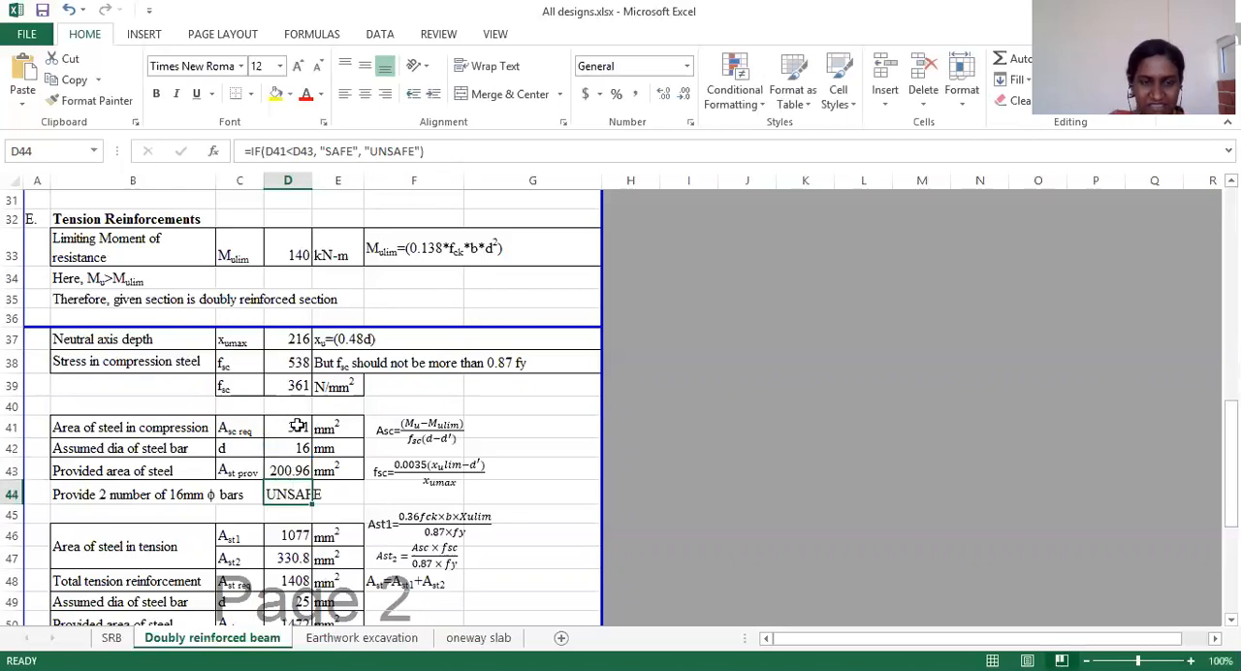
Step: Set the bar multiplier in D43 to 2 so the formula reads =((3.14*D42*D42)/4)*2
left_click(282, 468)
left_click(435, 155)
key("BackSpace")
type("2*D42)/4)*2")
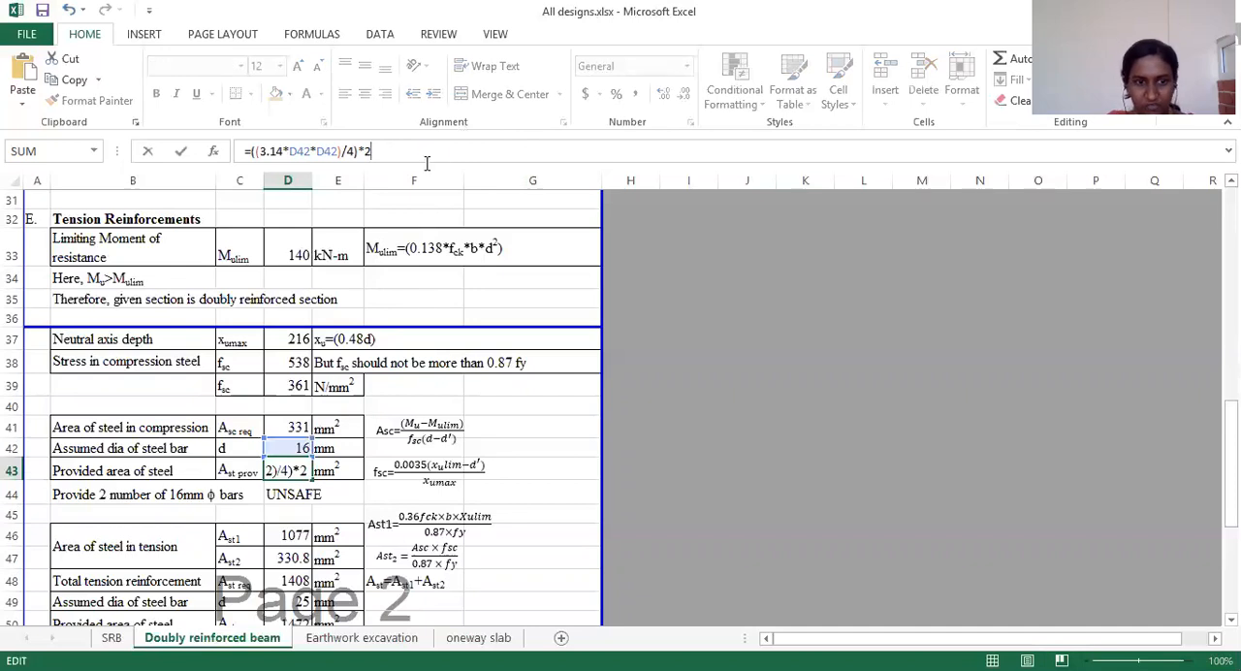
key("Return")
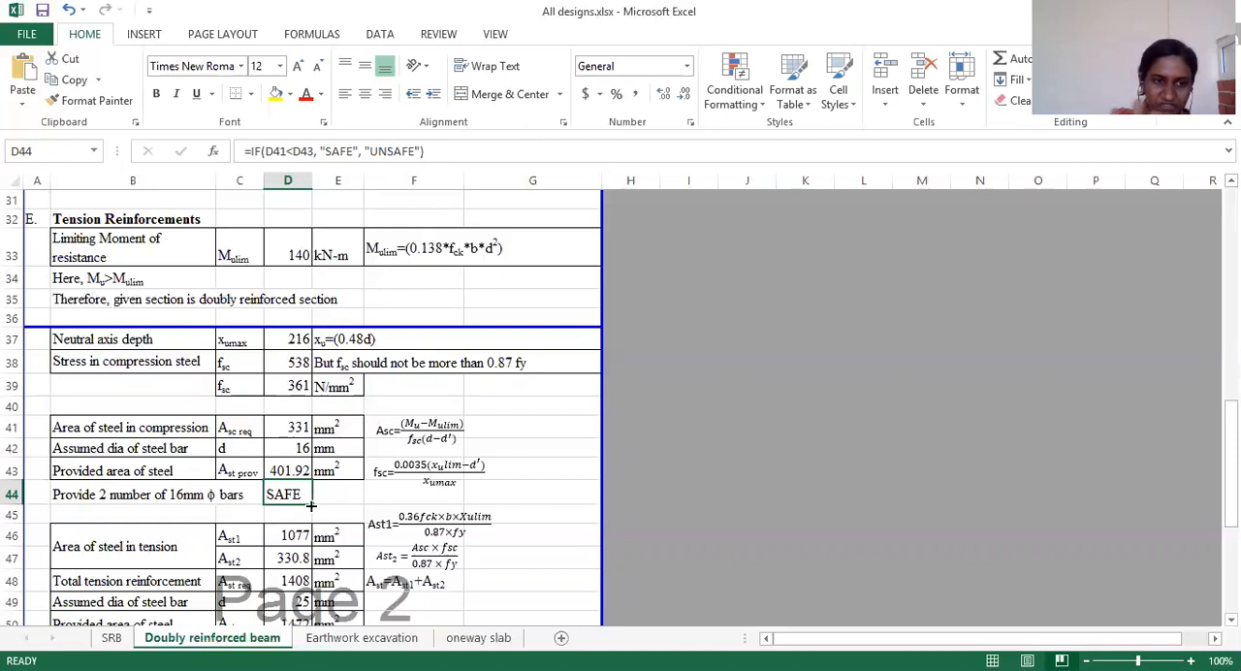
Step: Inspect the tension steel area formulas for Ast1 in D46 and Ast2 in D47, and the total reinforcement sum in D48
scroll(311, 505, "down", 2)
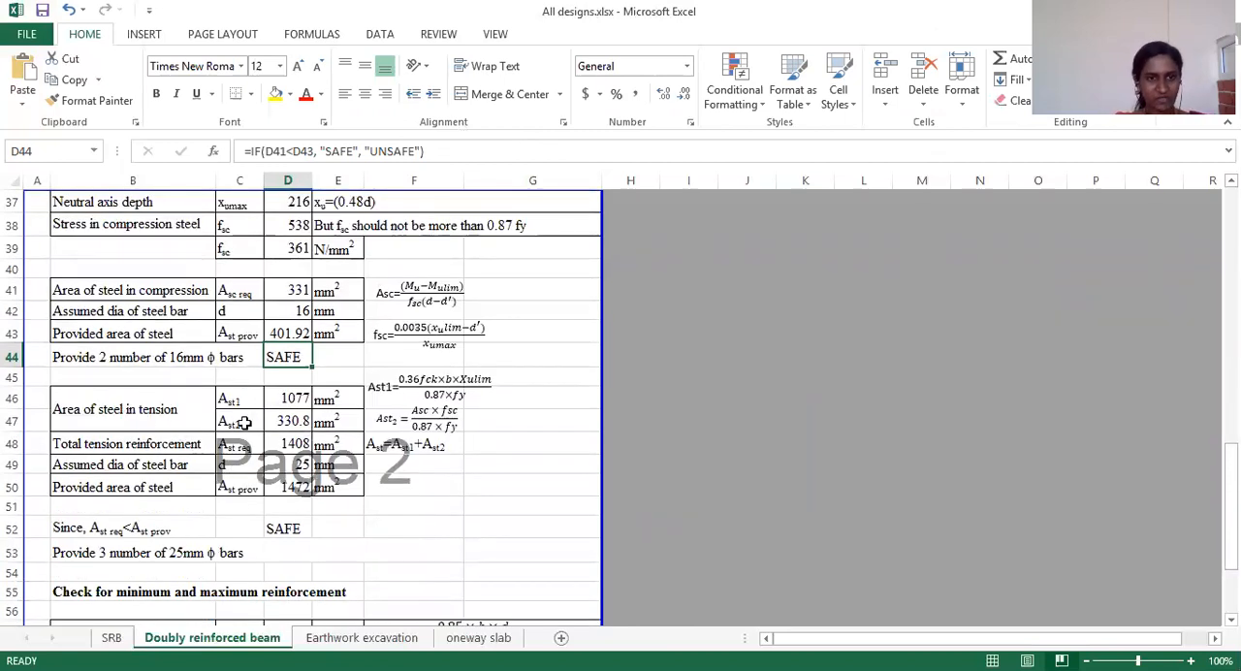
left_click(293, 401)
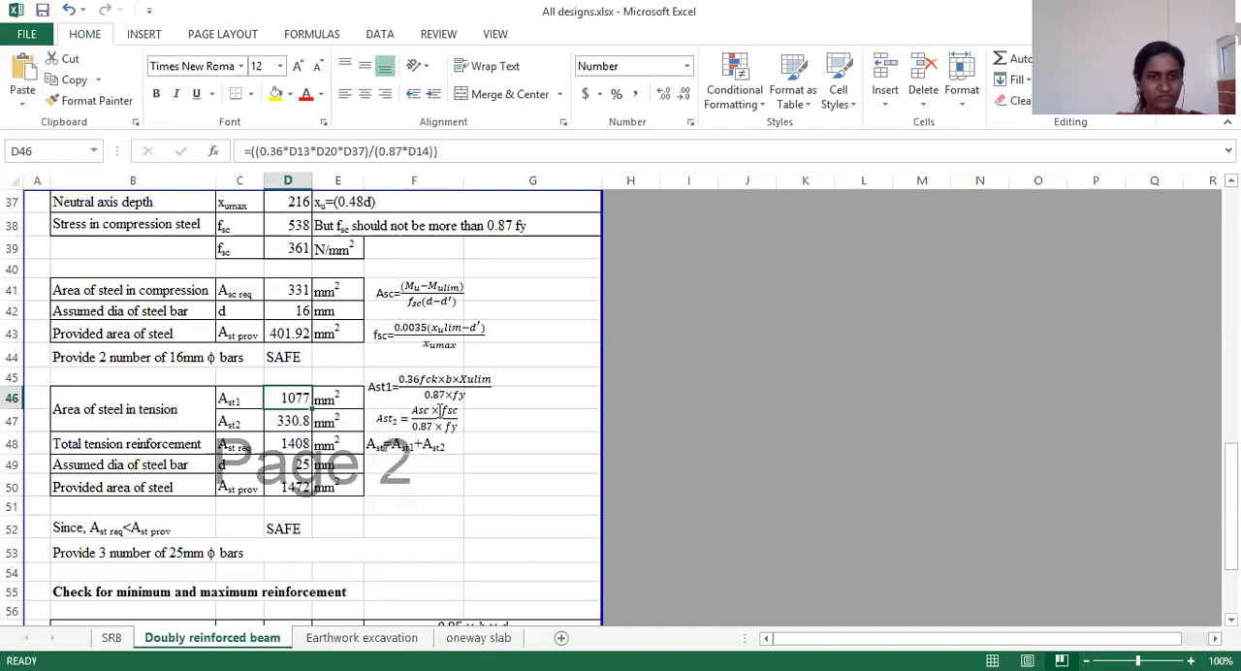
left_click(279, 422)
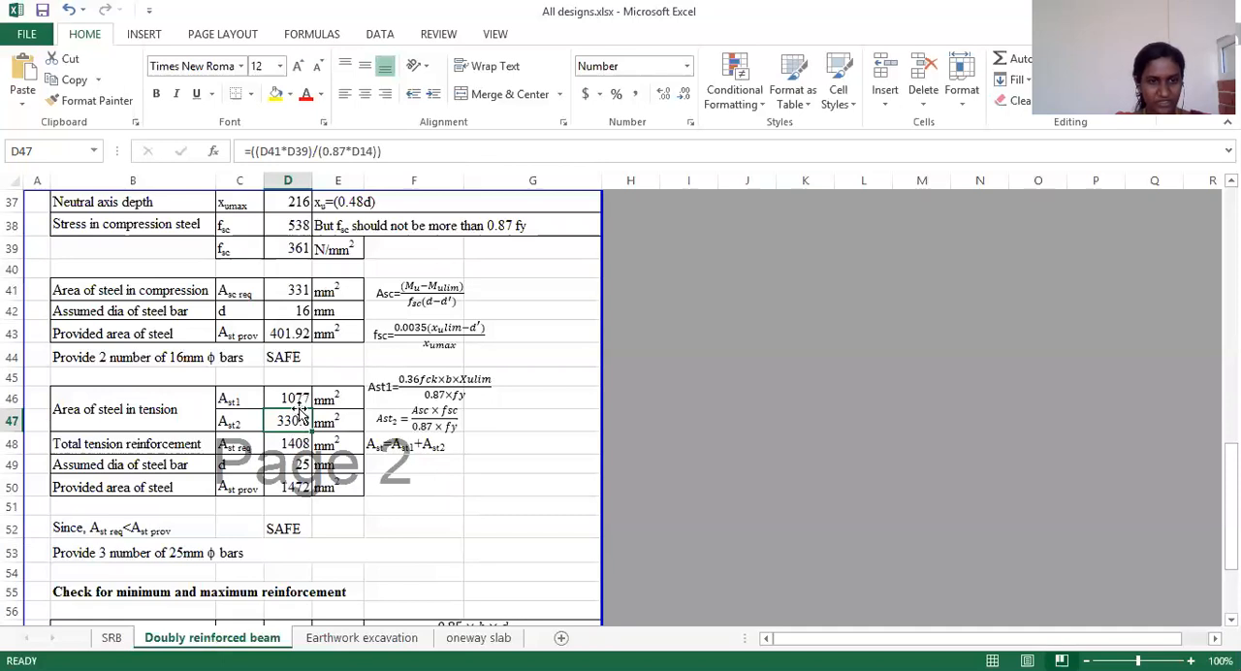
left_click(285, 446)
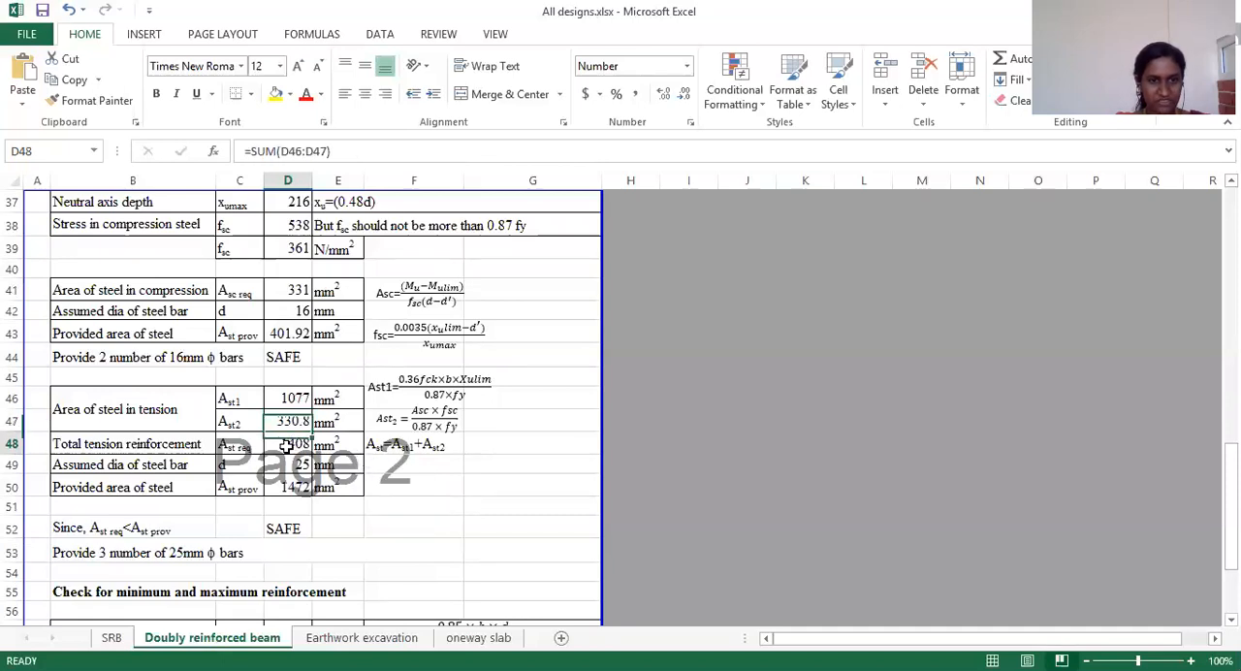
Step: Inspect the ranges summed by the total tension reinforcement formula in D48 and the assumed tension bar diameter in D49
double_click(286, 446)
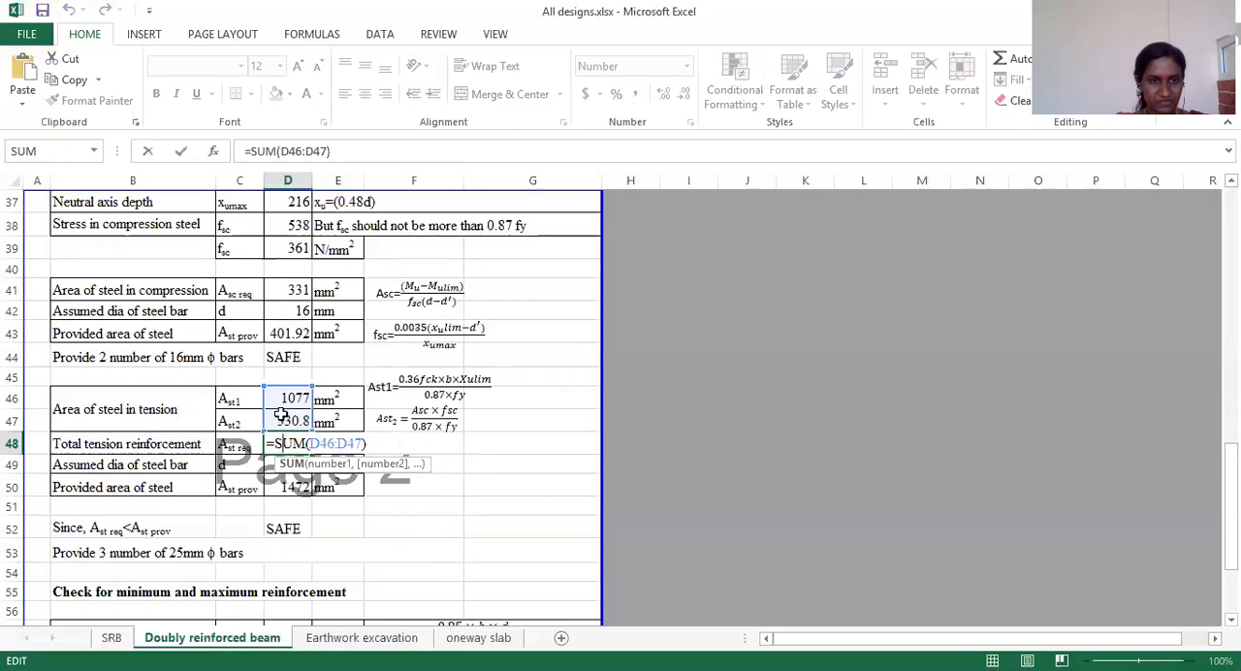
key("Escape")
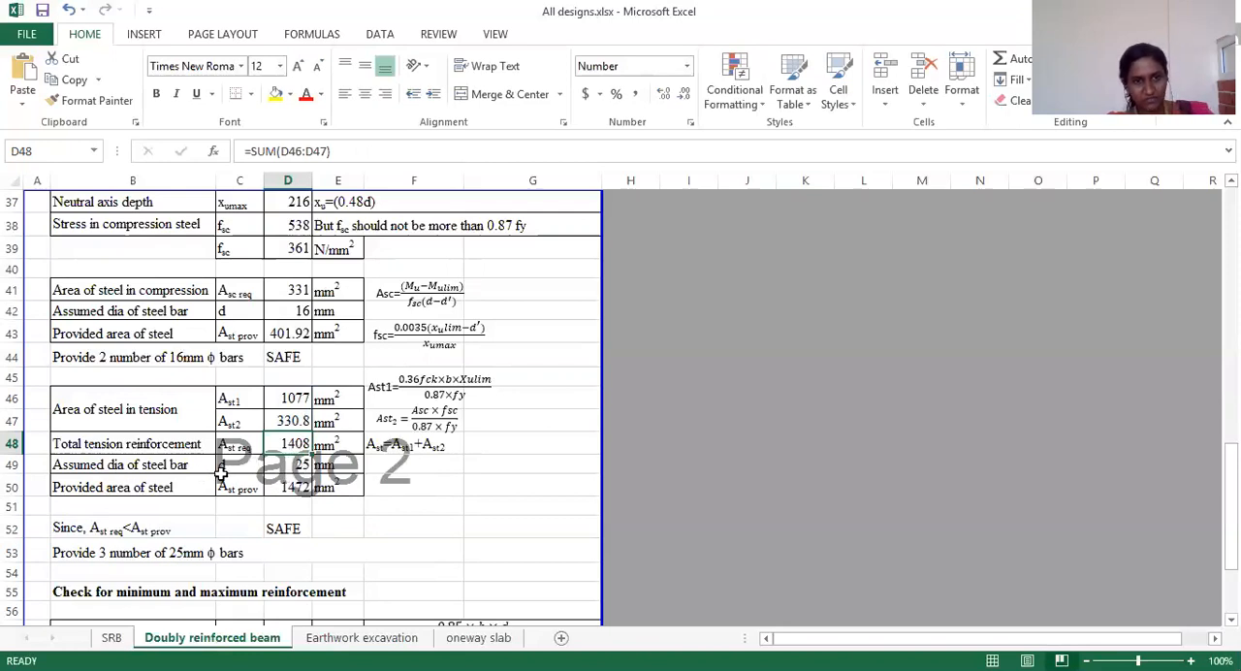
left_click(298, 468)
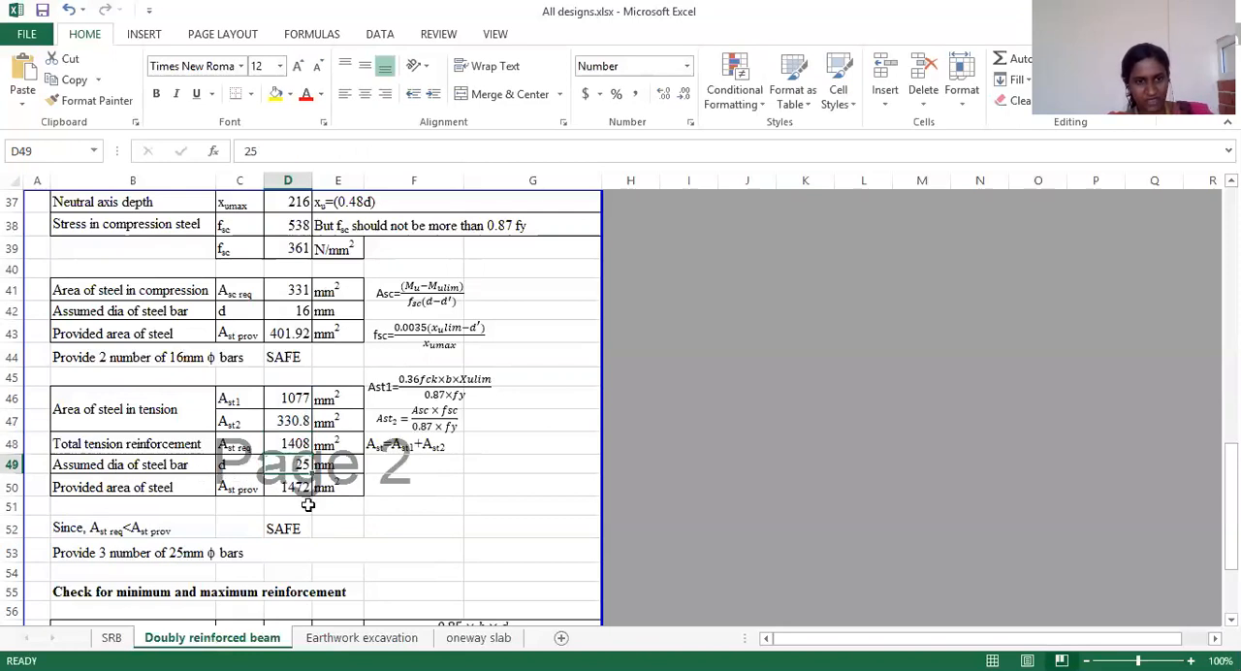
Step: Change the bar multiplier in the provided tension steel area formula in D50 to 2 to test the safety check in D52
left_click(297, 488)
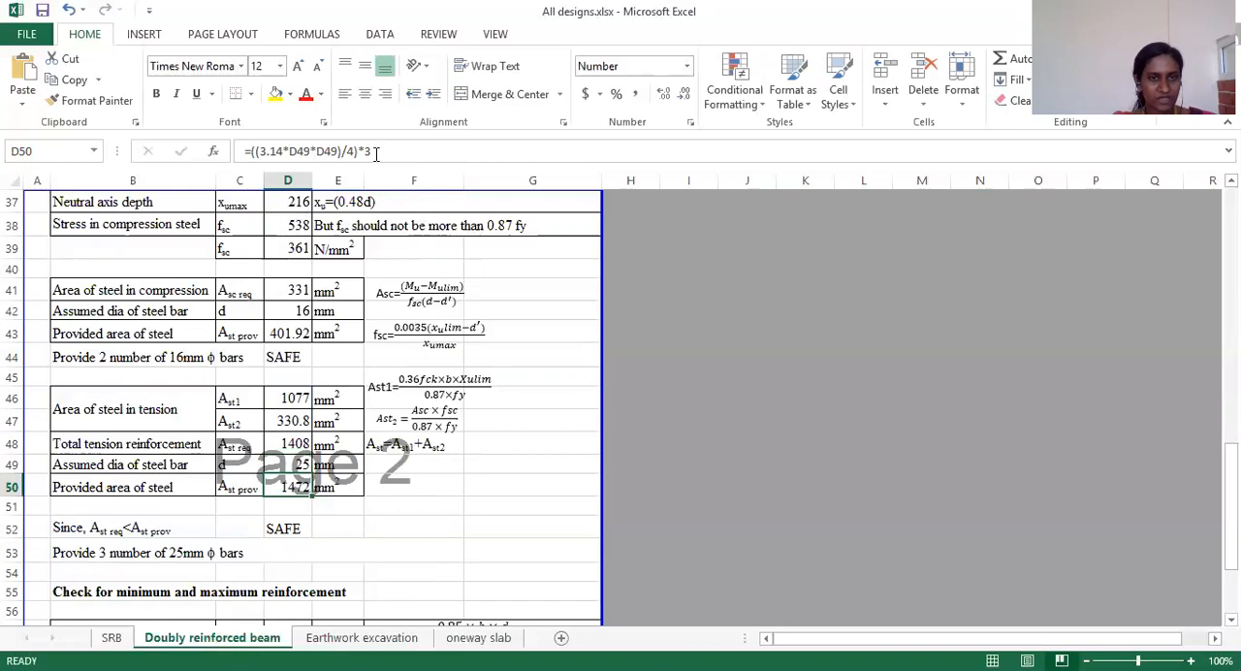
left_click(373, 151)
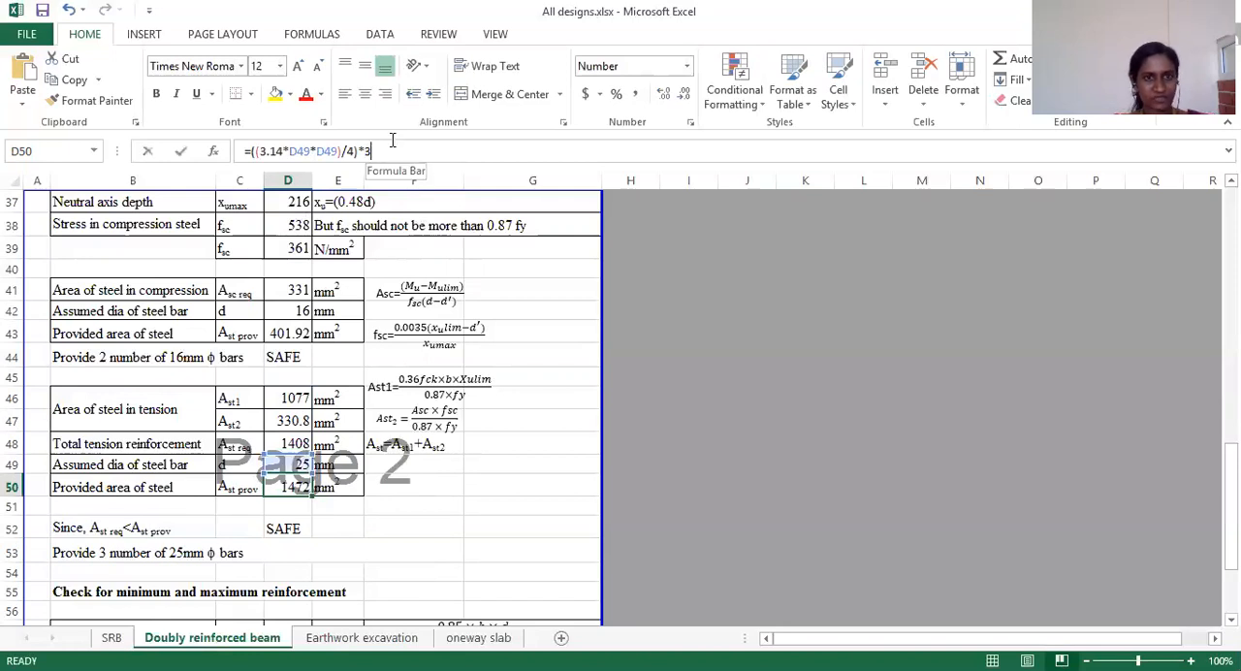
key("BackSpace")
type("2")
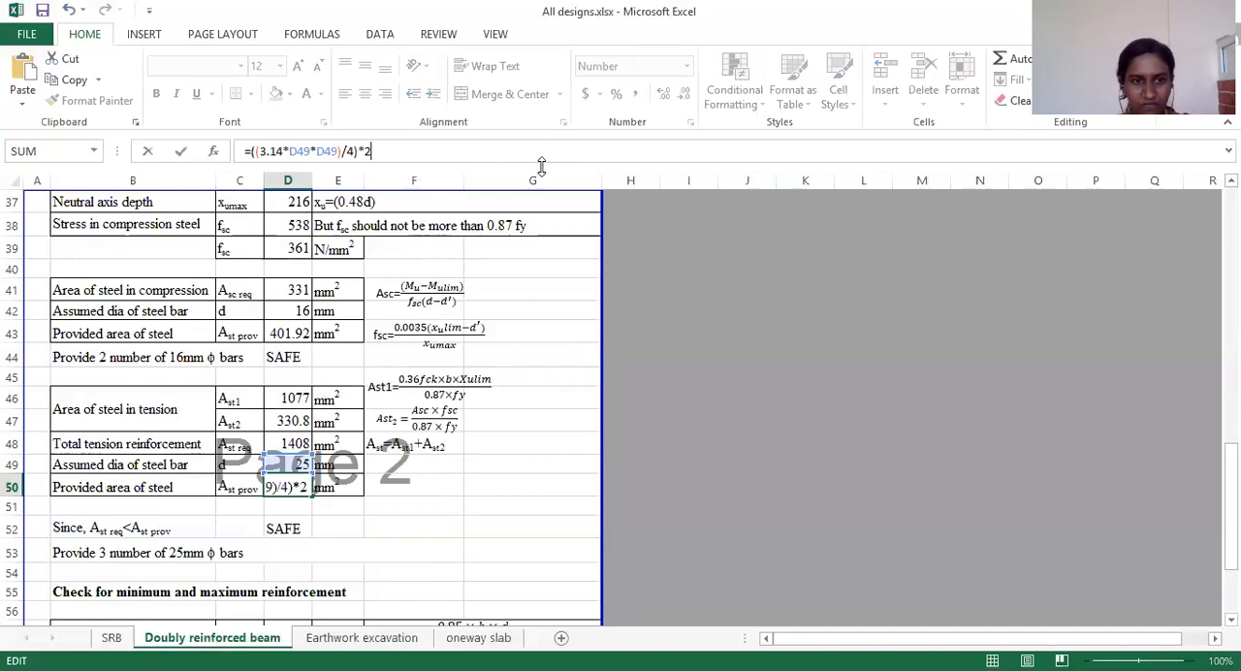
key("Return")
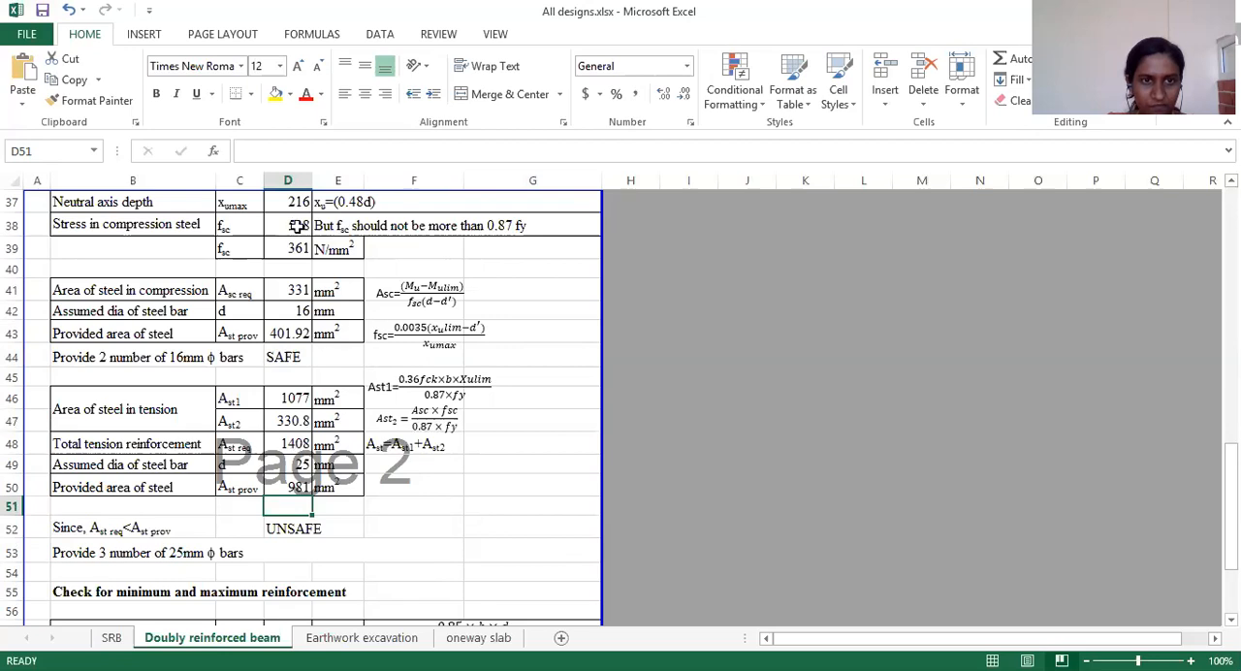
Step: Set the bar multiplier in D50 to 3 so the formula reads =((3.14*D49*D49)/4)*3
left_click(289, 488)
left_click(373, 152)
key("BackSpace")
type("3.14*D49*D49)/4)*3")
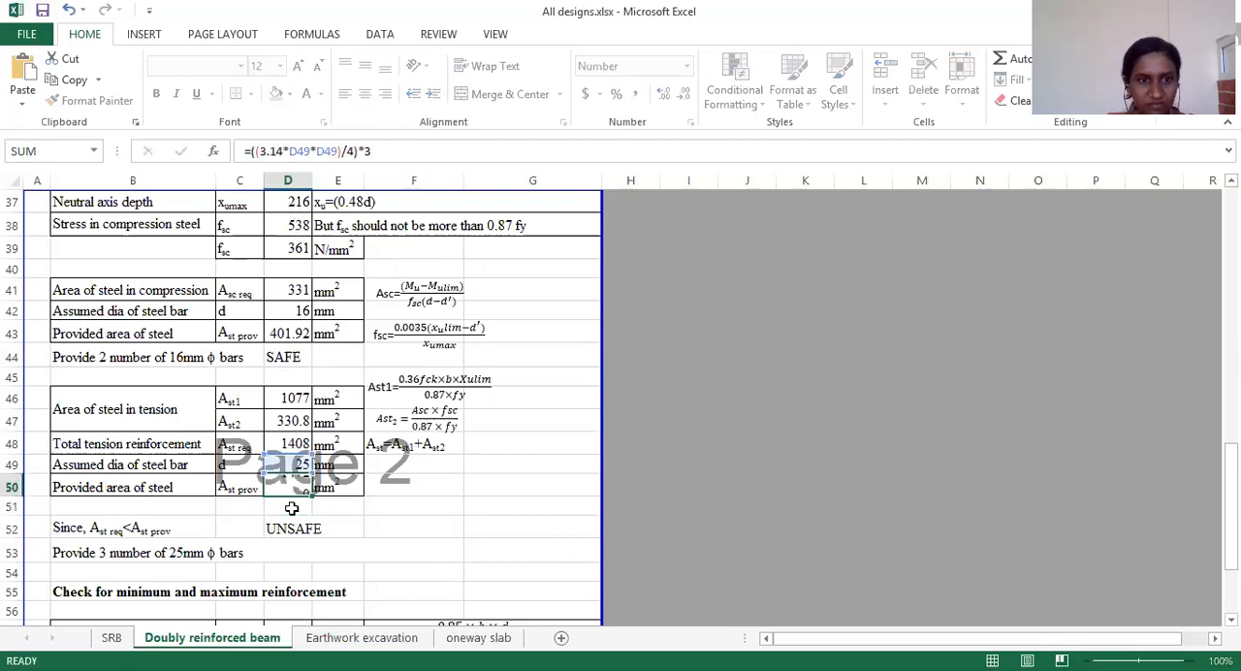
left_click(301, 499)
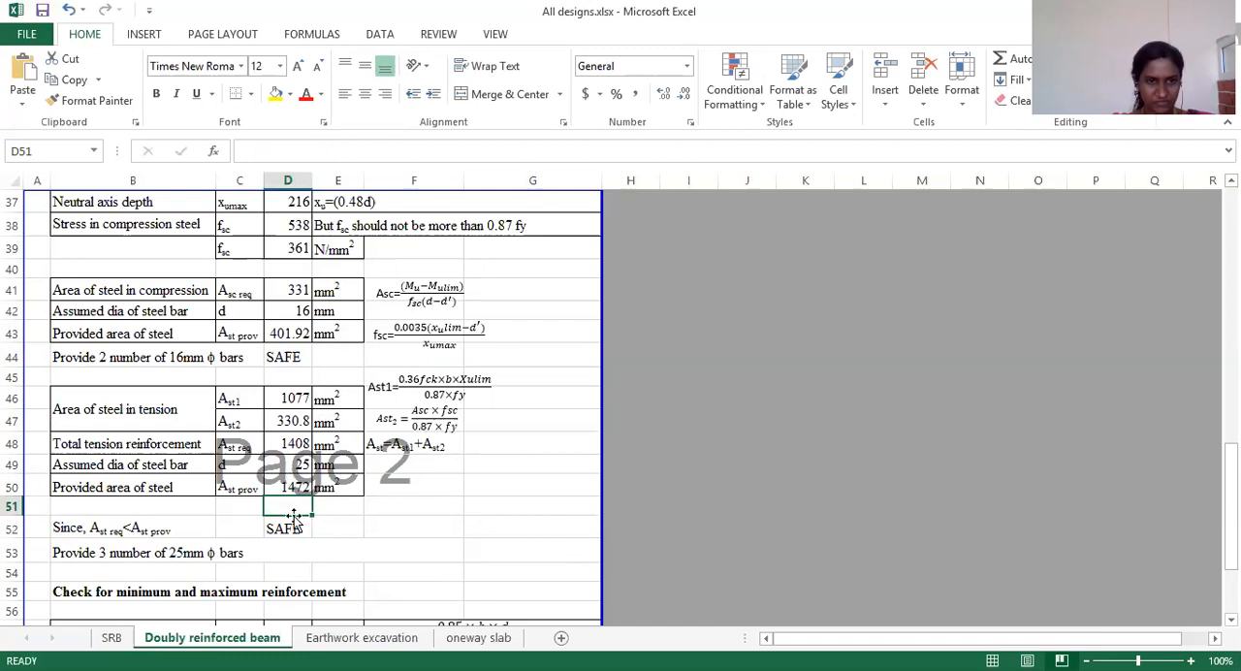
Step: Examine the minimum reinforcement formula in D57 and trace its references to the beam width, effective depth and steel strength inputs
scroll(262, 506, "down", 1)
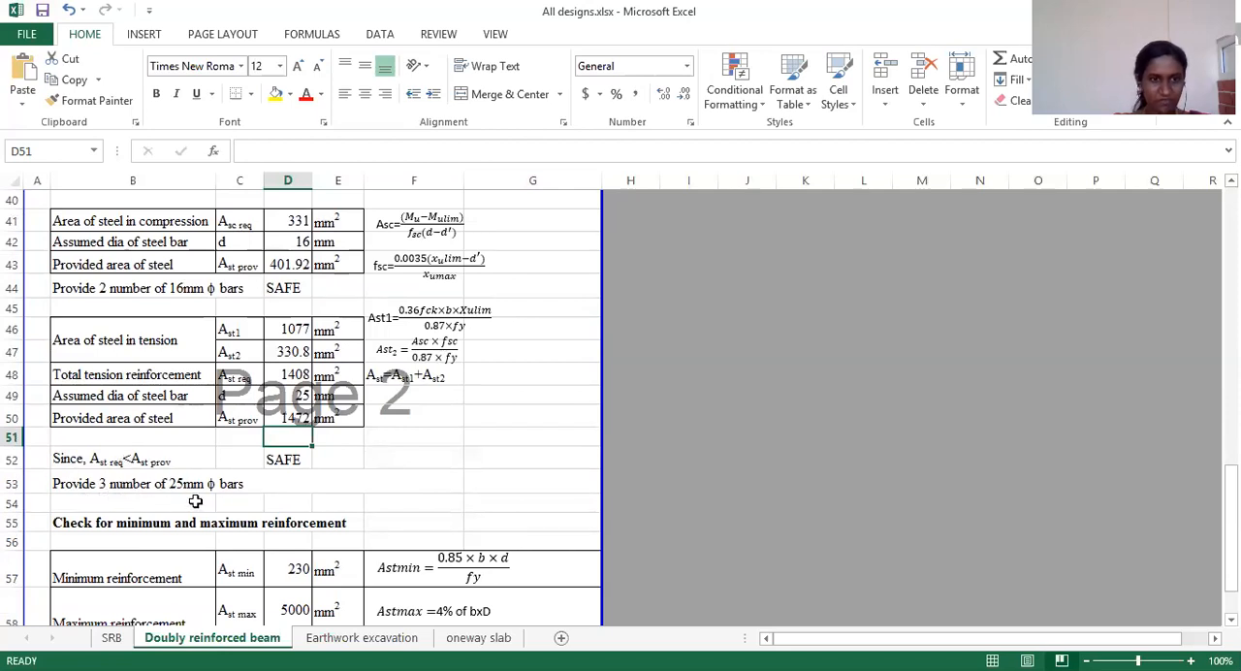
scroll(255, 510, "down", 2)
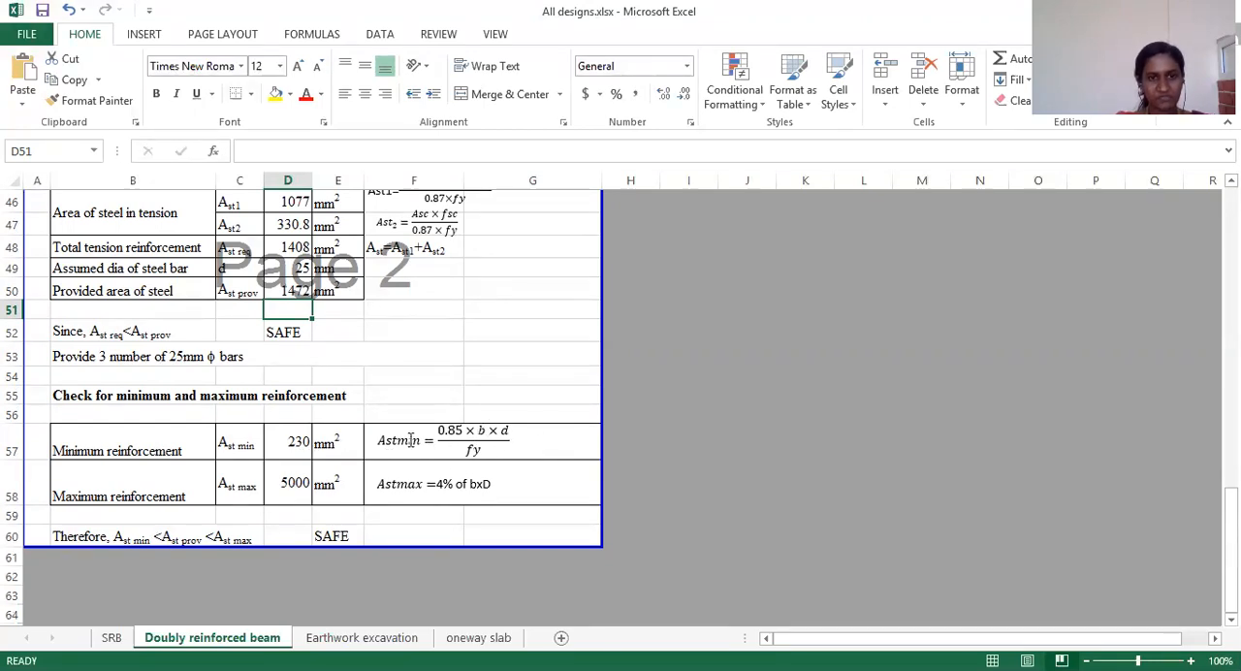
left_click(289, 442)
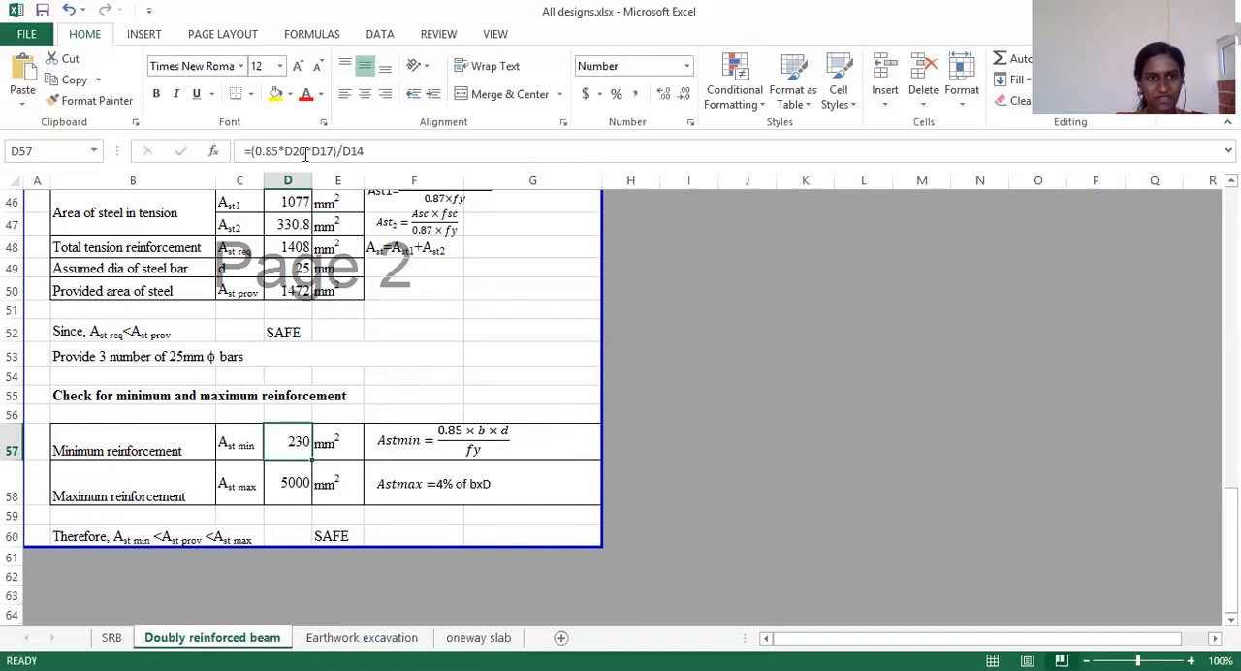
scroll(308, 269, "up", 15)
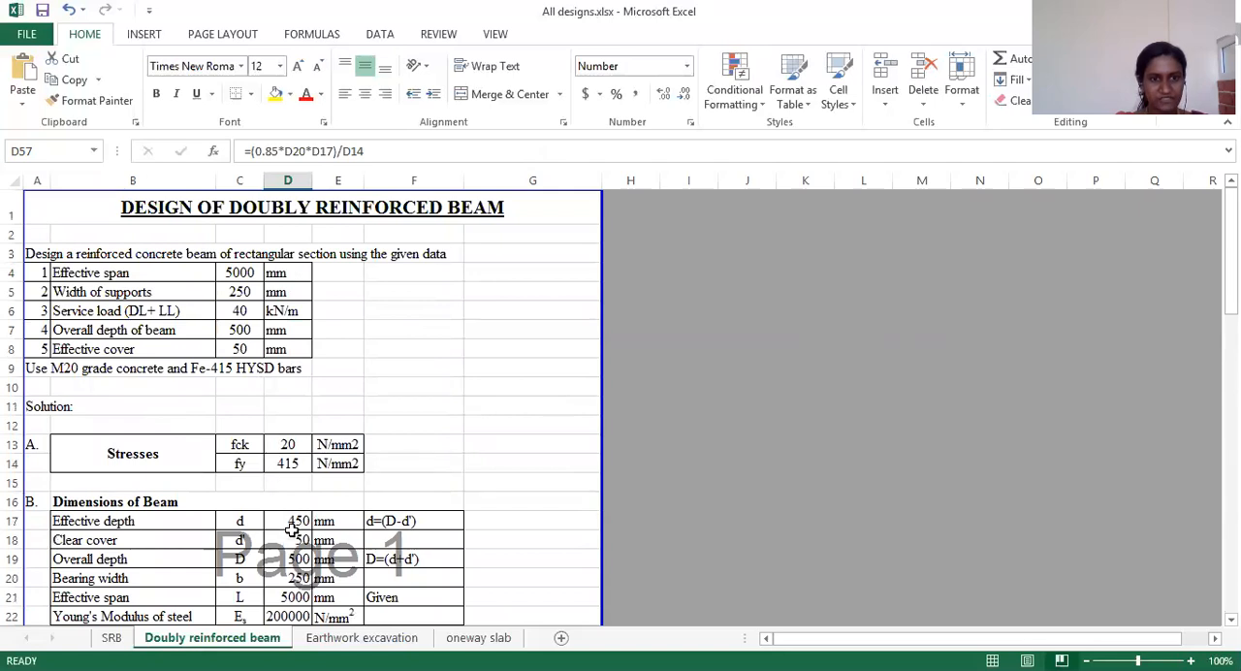
scroll(294, 525, "down", 15)
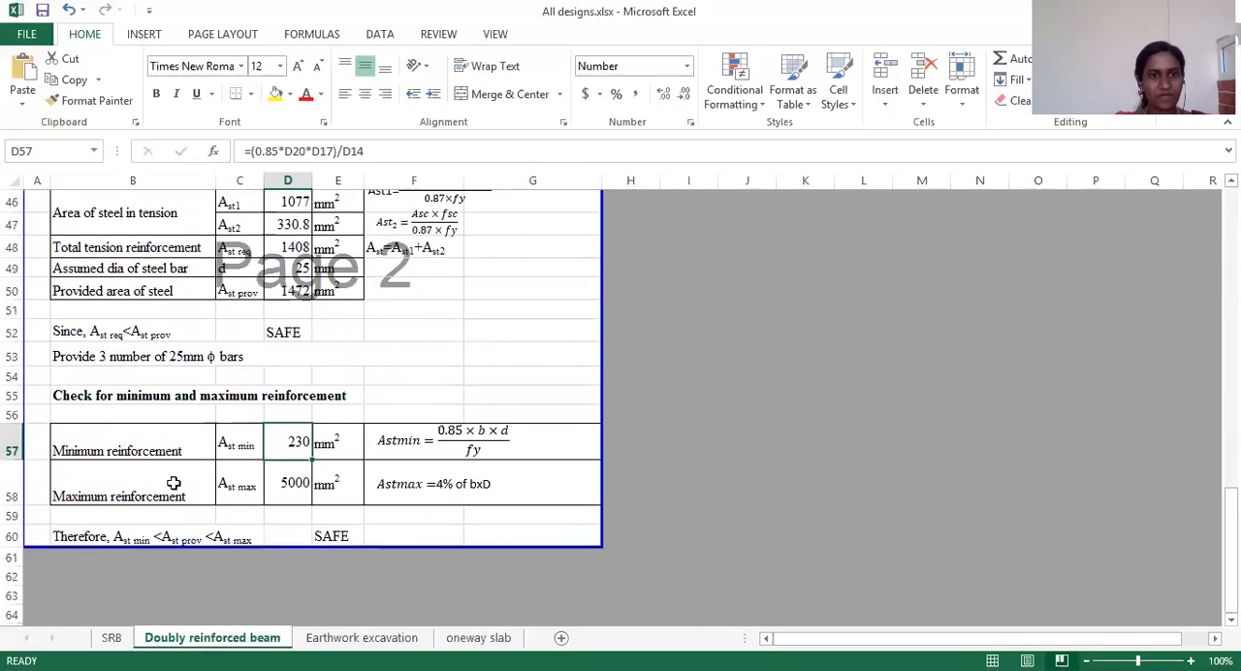
scroll(291, 456, "up", 15)
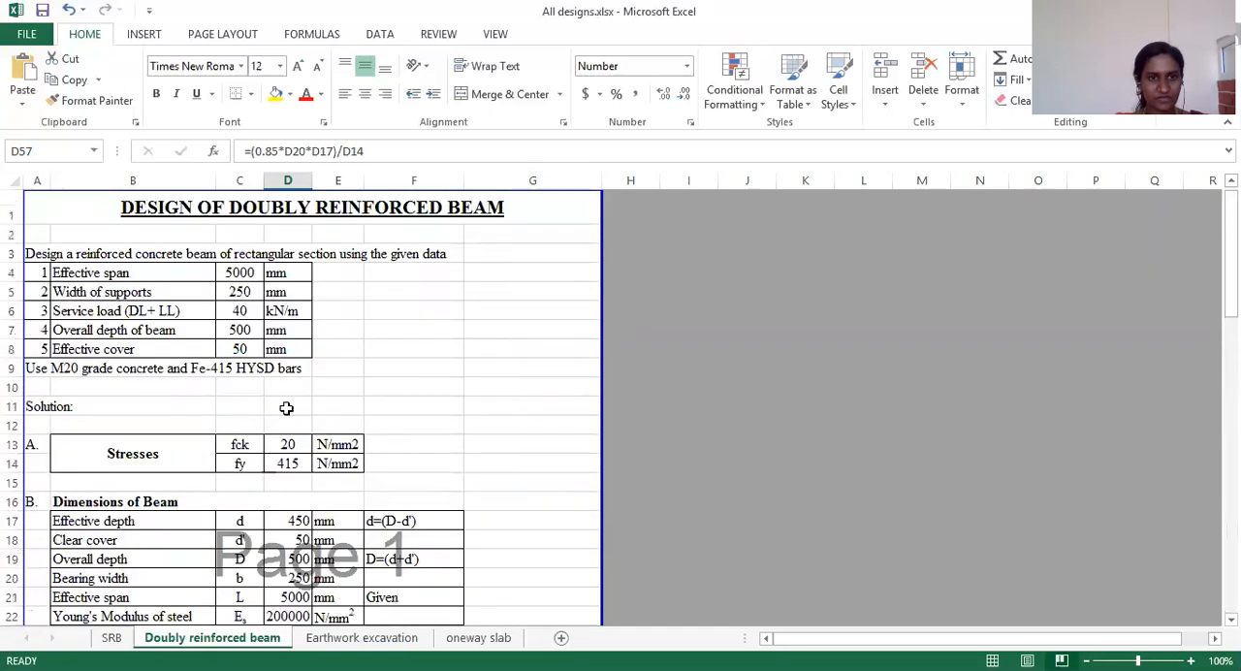
scroll(303, 514, "down", 13)
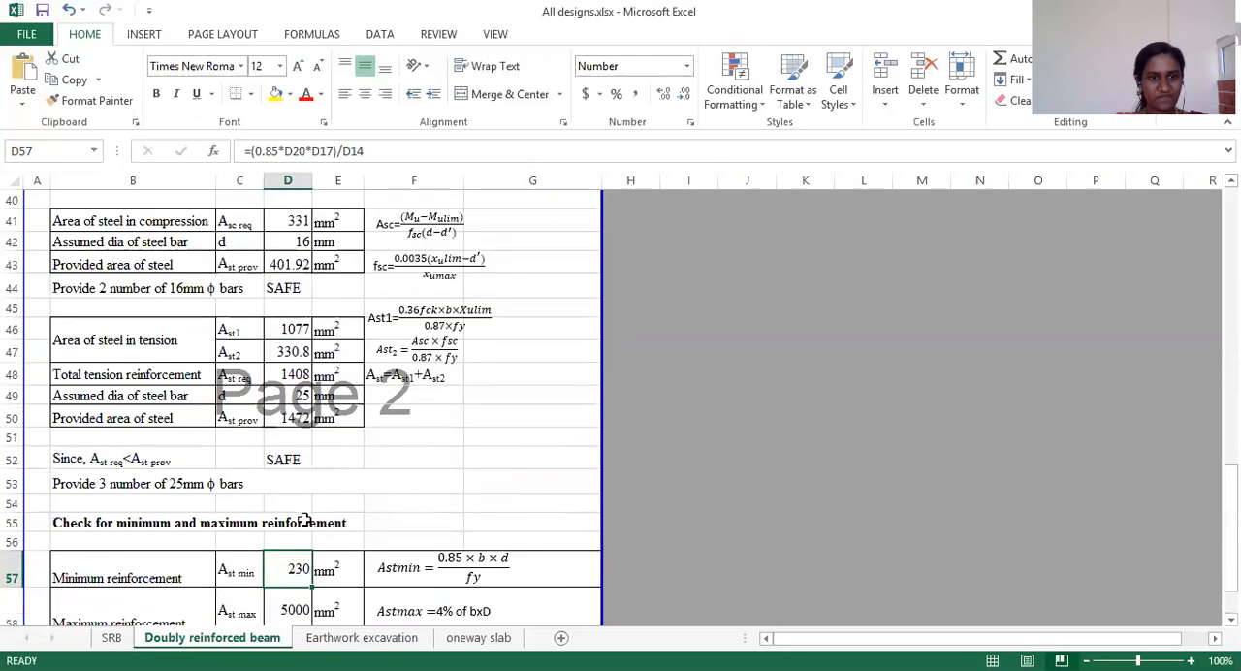
scroll(305, 520, "down", 2)
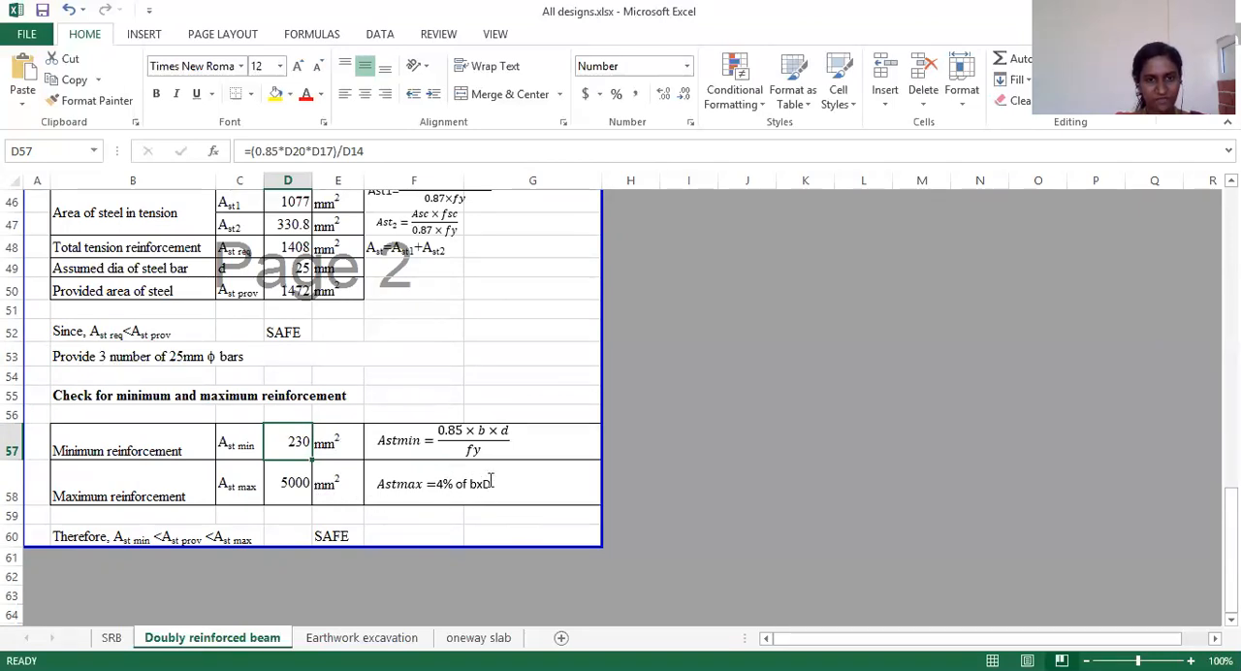
Step: Examine the maximum reinforcement formula in D58 and trace its references to the bearing width in D20 and overall depth in D19
left_click(289, 485)
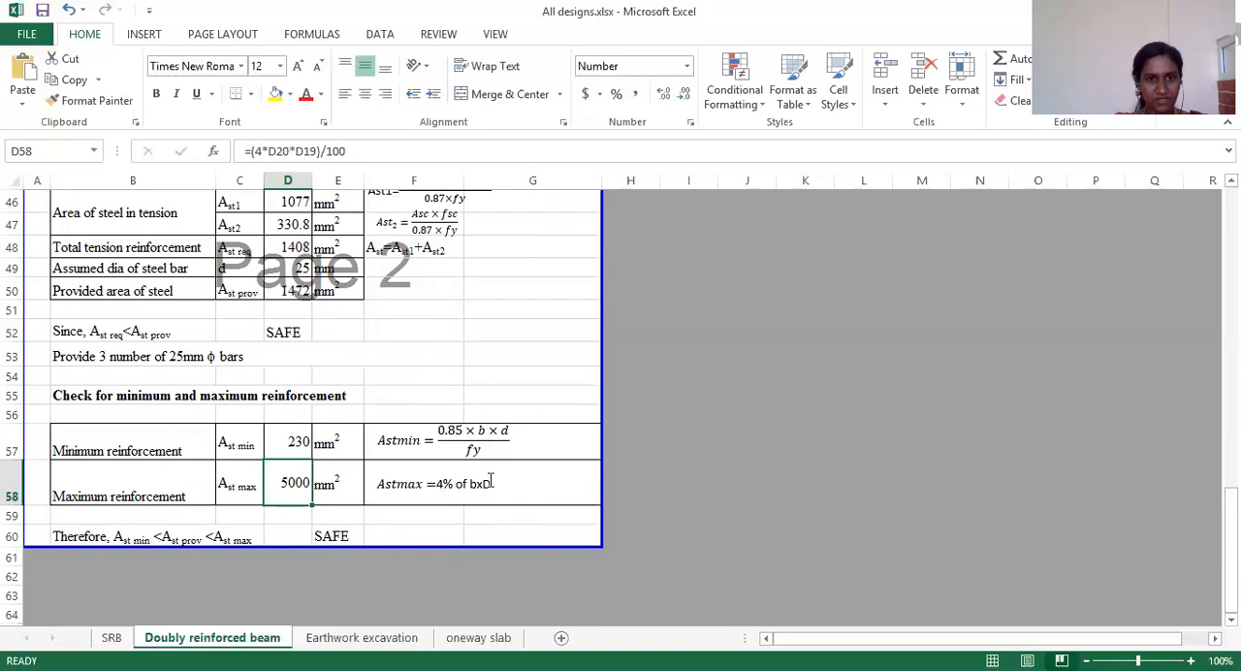
scroll(323, 369, "up", 15)
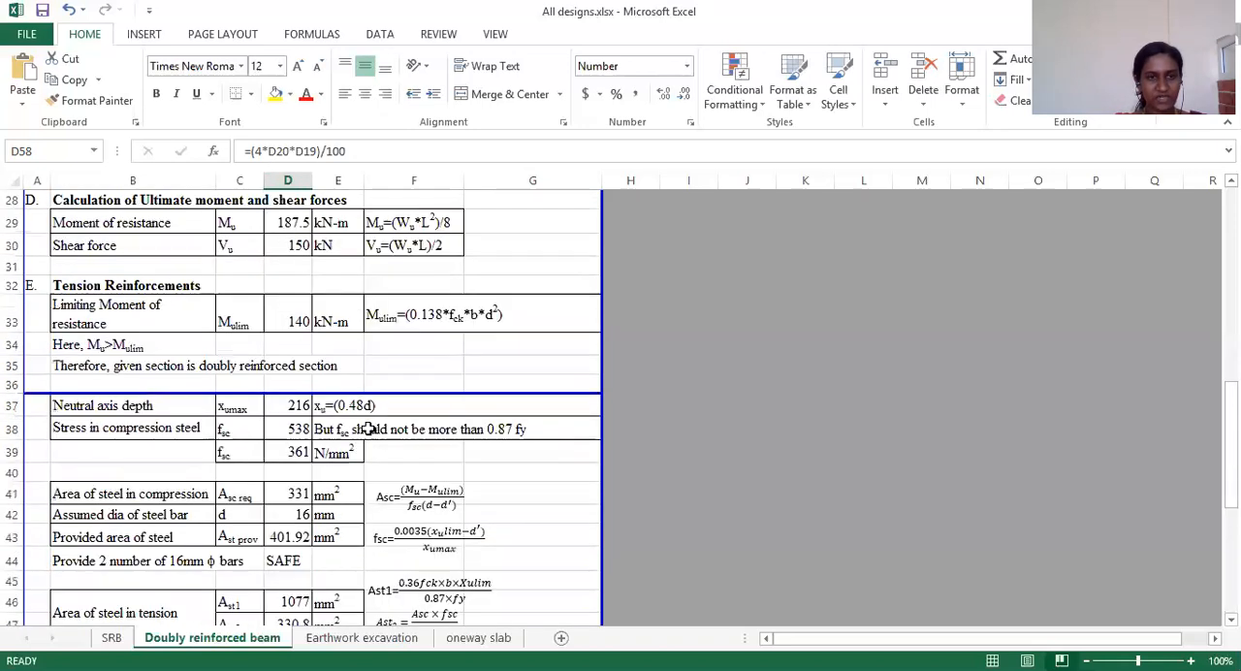
scroll(289, 436, "down", 1)
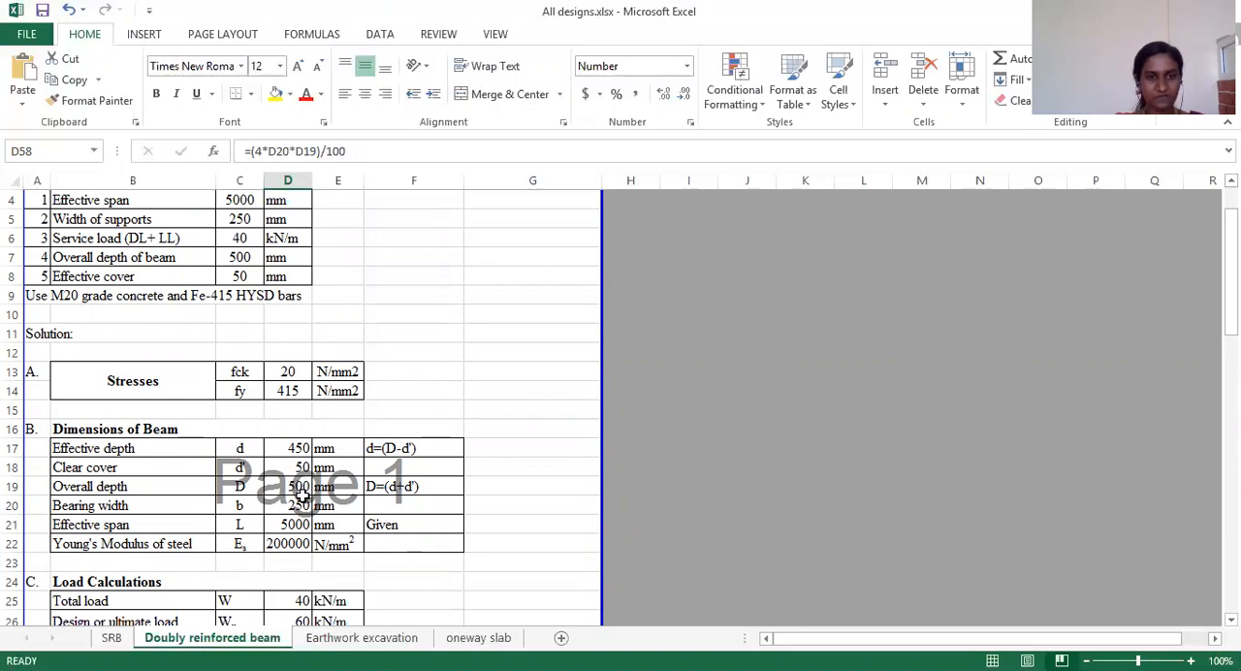
scroll(303, 495, "down", 17)
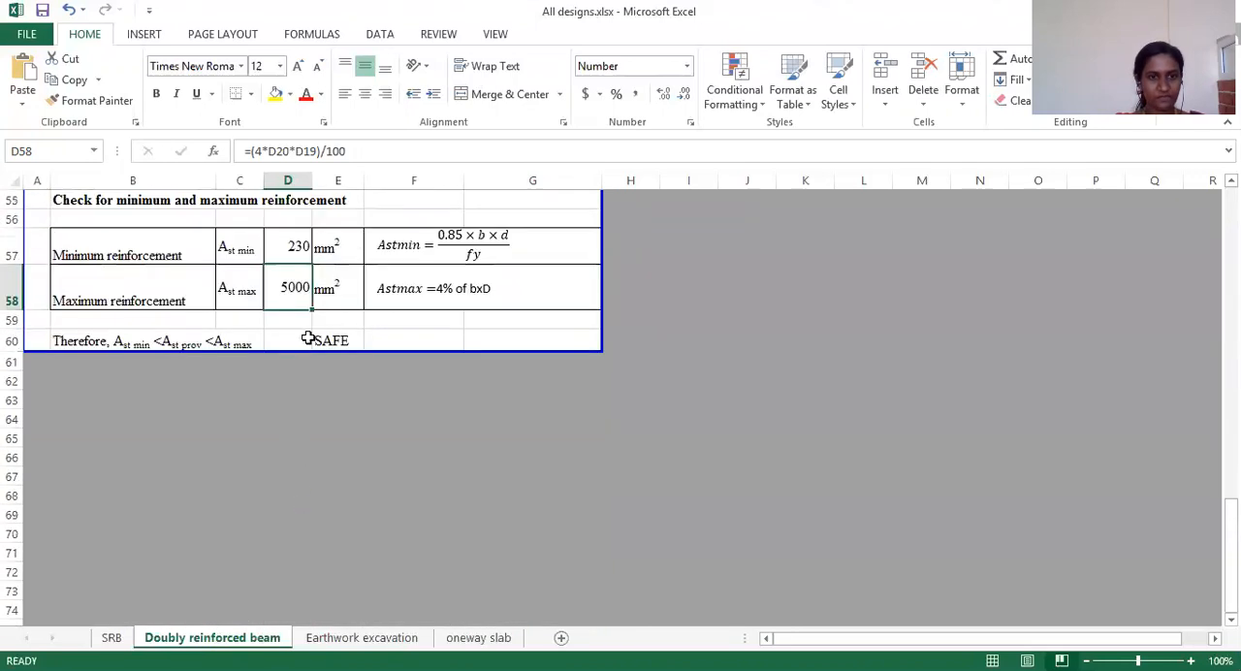
scroll(308, 339, "up", 3)
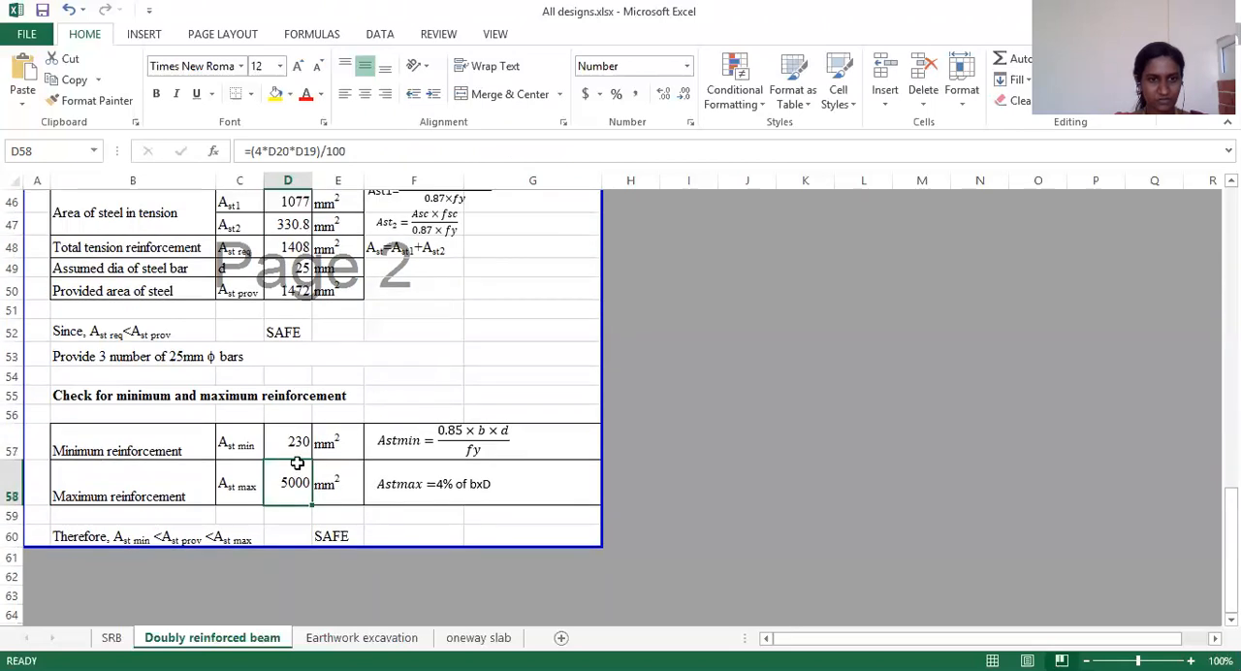